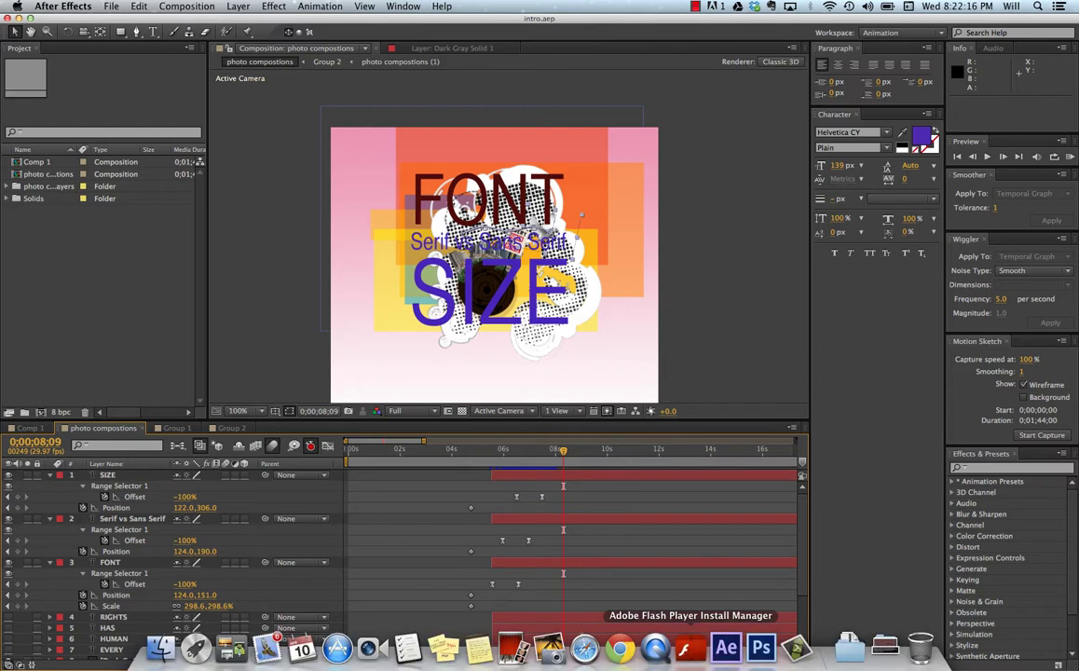
# - Bring Photoshop forward and view the movie_credit.psd credits document
pyautogui.click(760, 647)
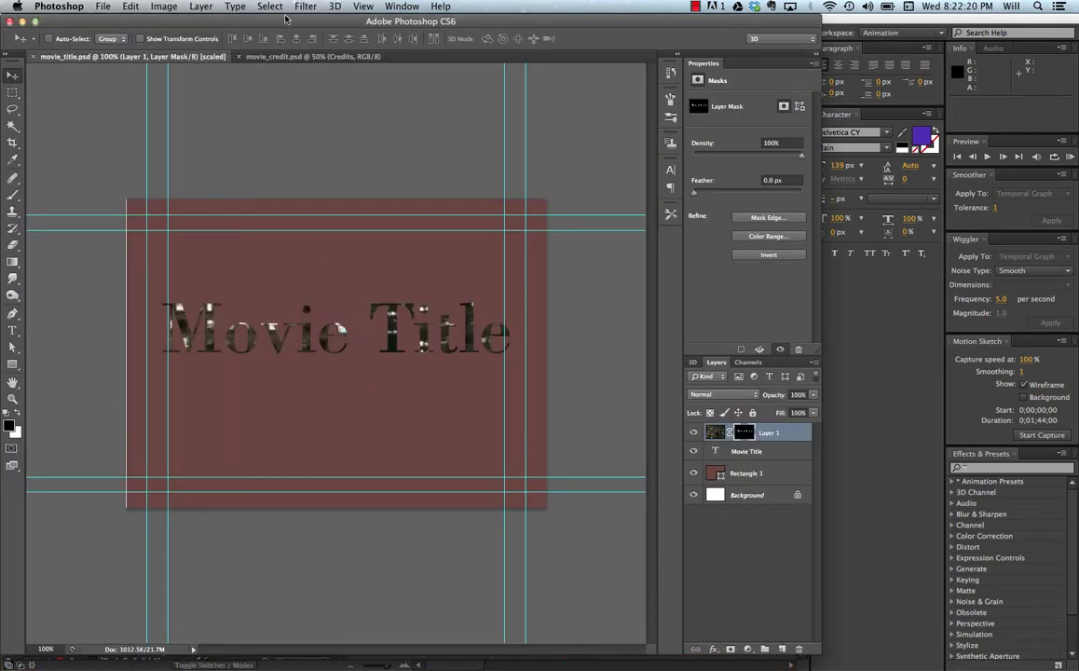
pyautogui.click(289, 56)
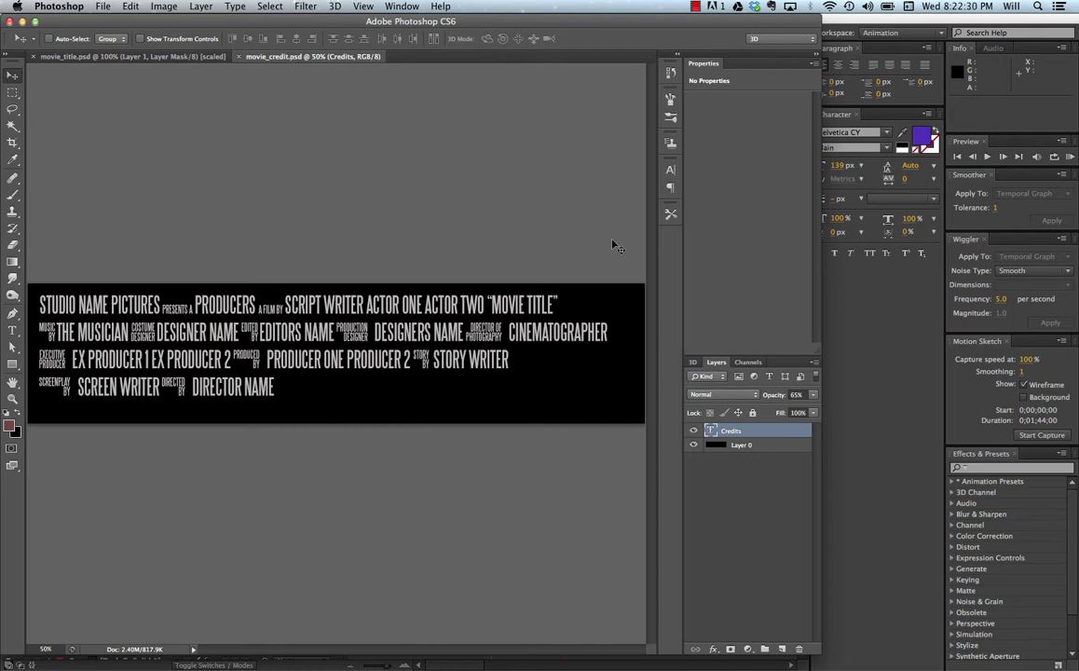
# - Back in After Effects, start a File > Import with Import As set to Composition
pyautogui.click(840, 645)
pyautogui.click(110, 6)
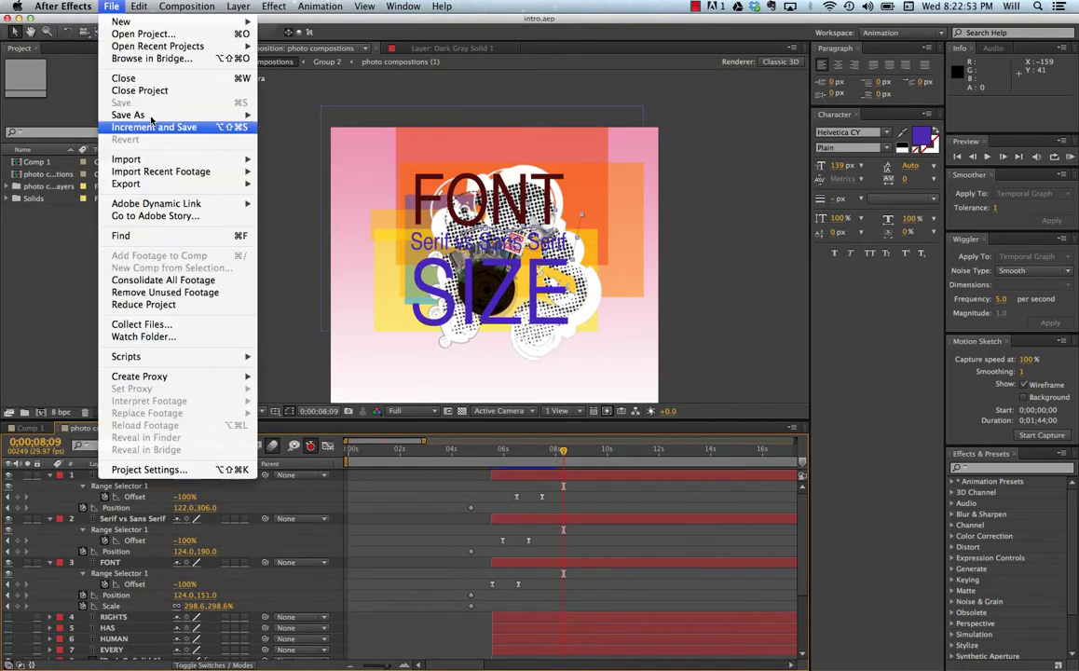
pyautogui.moveTo(127, 159)
pyautogui.click(282, 159)
pyautogui.click(520, 370)
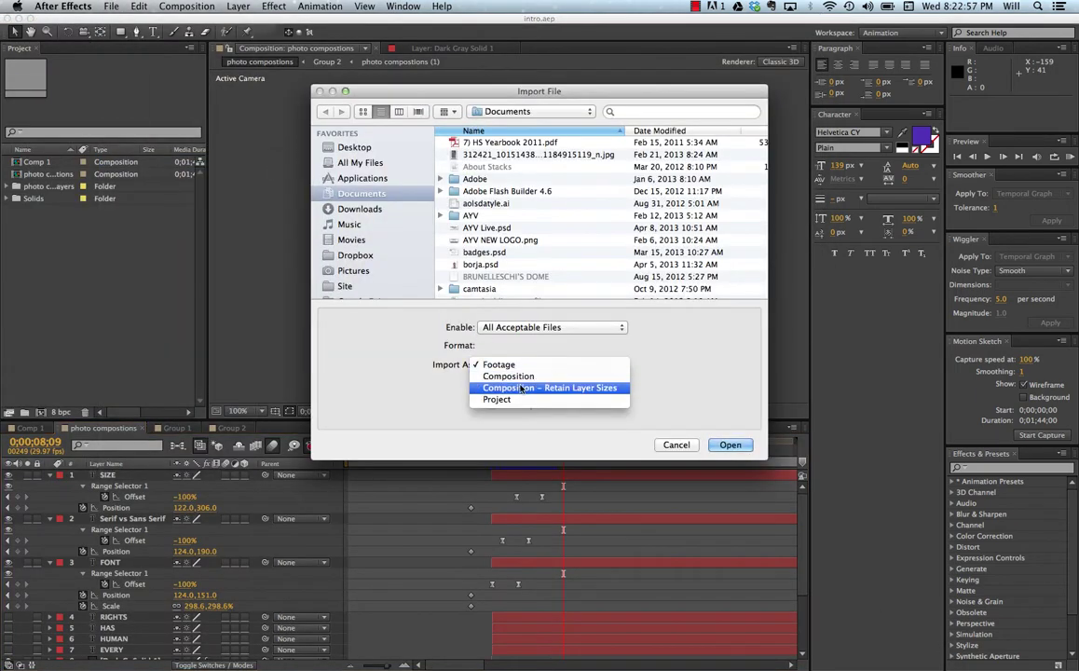
pyautogui.click(522, 378)
# - Import movie_title.psd from the MAH Adobe folder as a Composition with editable layer styles
pyautogui.scroll(-5, 517, 242)
pyautogui.scroll(-5, 517, 241)
pyautogui.scroll(-3, 517, 240)
pyautogui.click(503, 287)
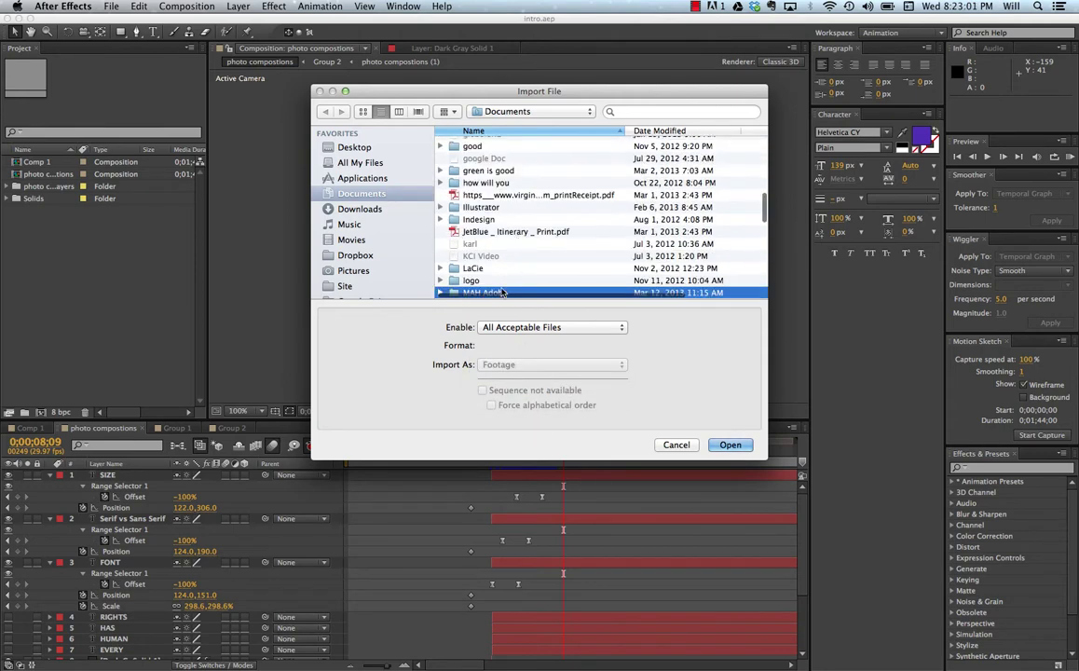
pyautogui.scroll(-3, 503, 273)
pyautogui.scroll(-4, 501, 273)
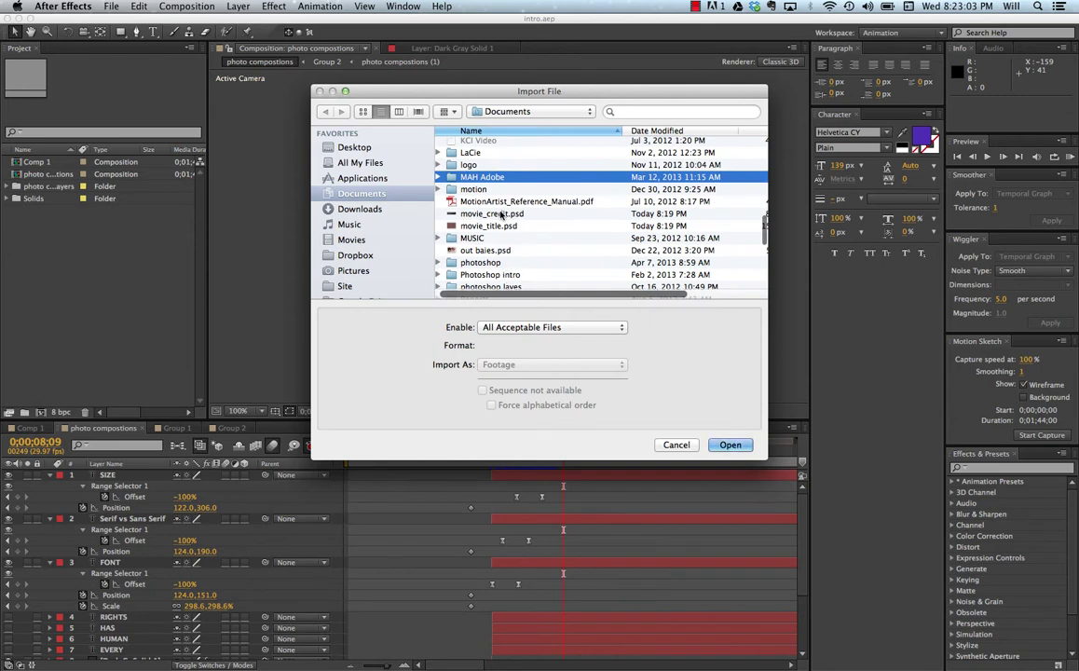
pyautogui.click(499, 228)
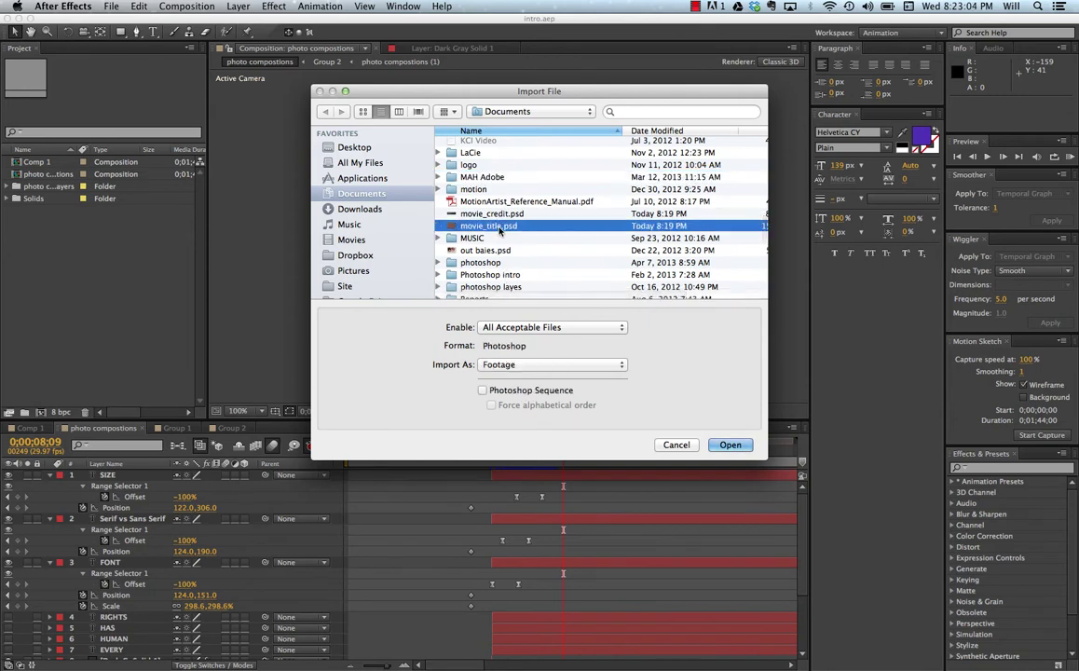
pyautogui.click(552, 365)
pyautogui.click(552, 377)
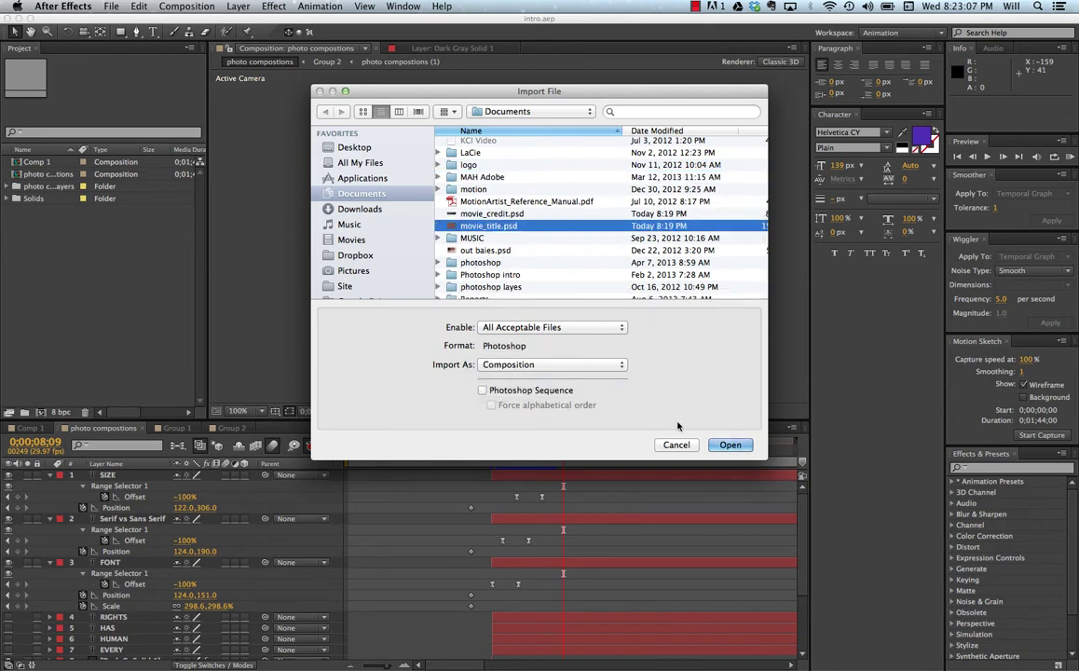
pyautogui.click(731, 446)
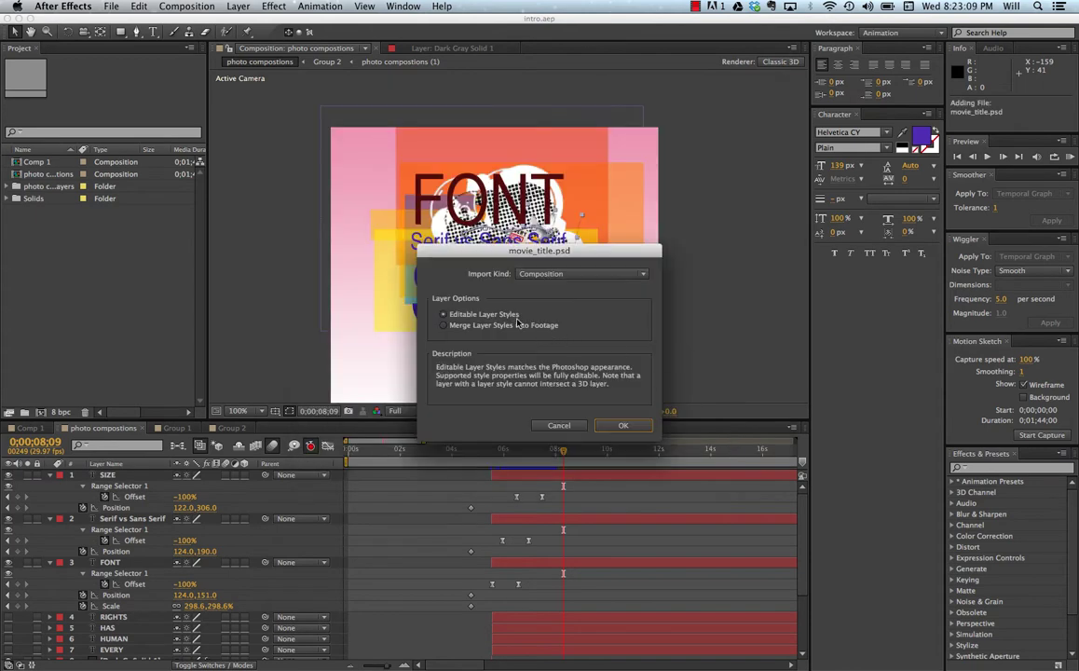
pyautogui.click(624, 422)
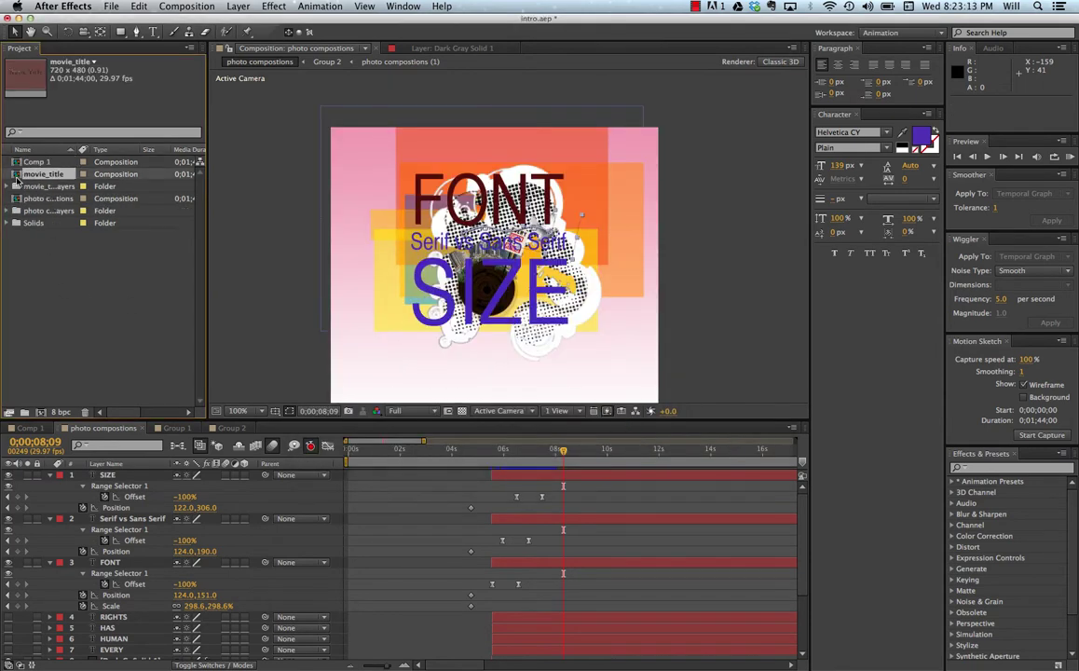
# - Start another file import and browse down to the movie PSD files
pyautogui.click(108, 7)
pyautogui.moveTo(127, 160)
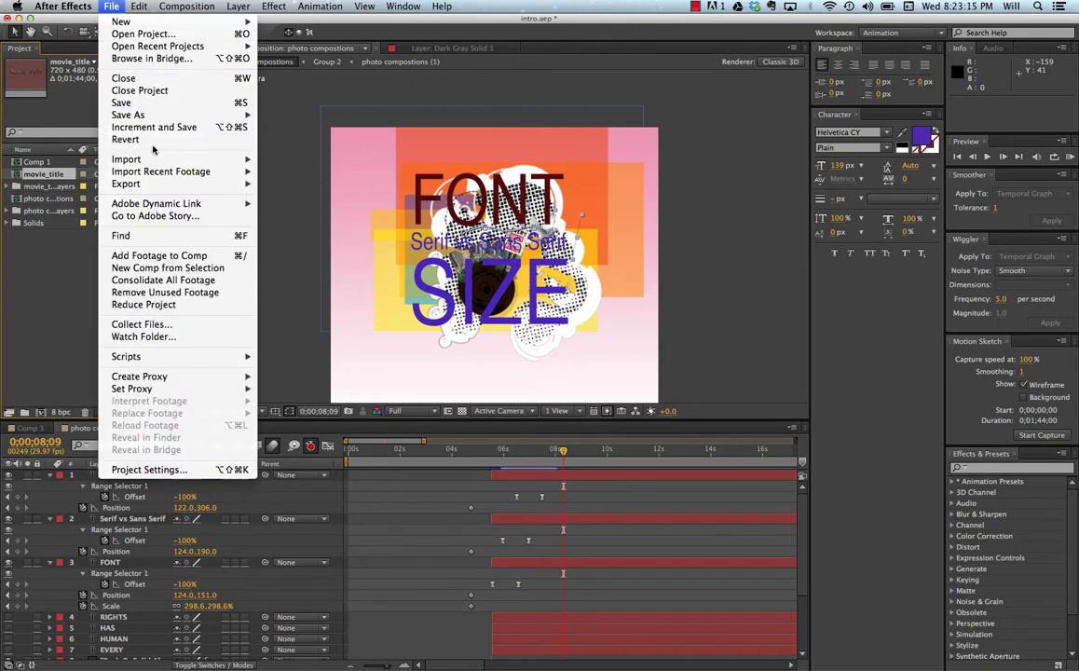
pyautogui.click(280, 159)
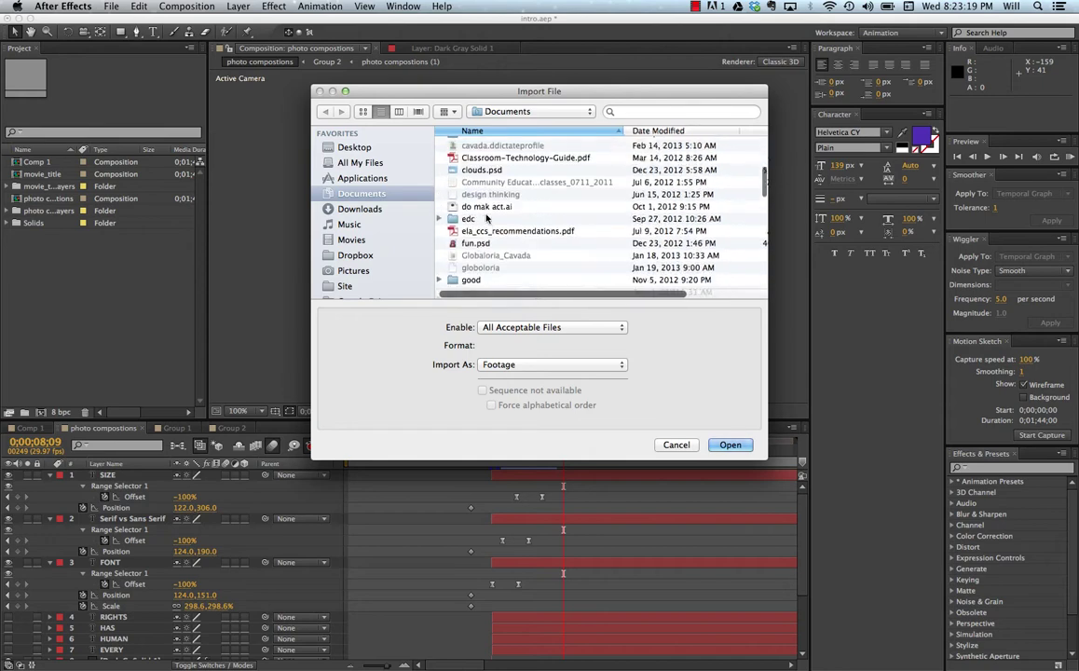
pyautogui.scroll(-5, 485, 217)
pyautogui.scroll(-3, 486, 217)
pyautogui.press('m')
pyautogui.scroll(-3, 492, 234)
pyautogui.click(494, 244)
# - Import movie_credit.psd as a Composition with editable layer styles
pyautogui.click(471, 232)
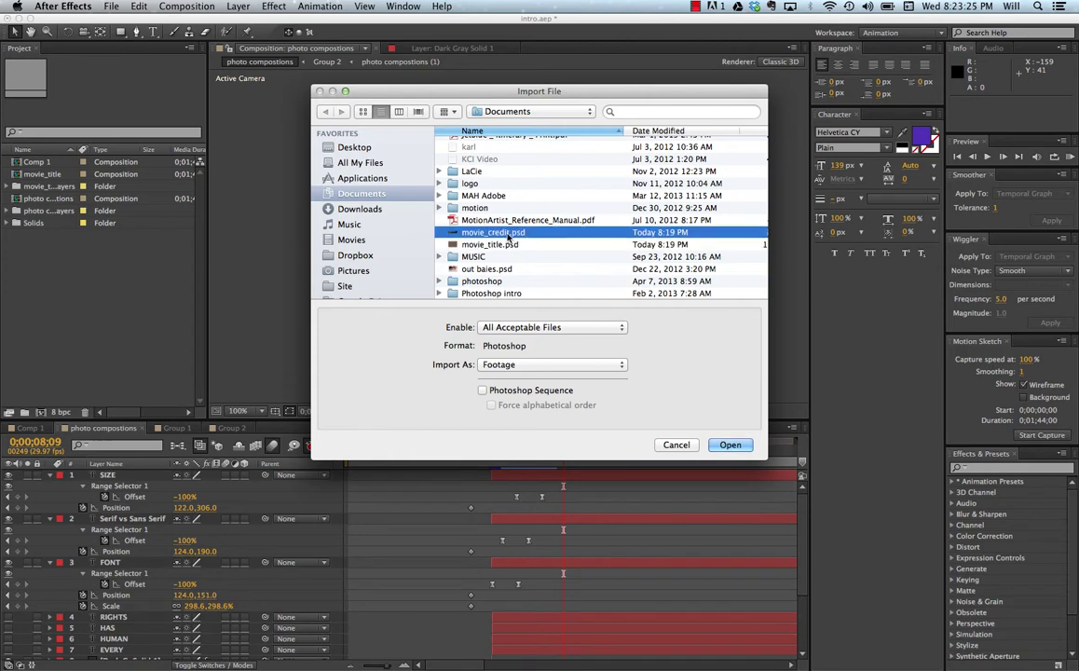
pyautogui.click(507, 365)
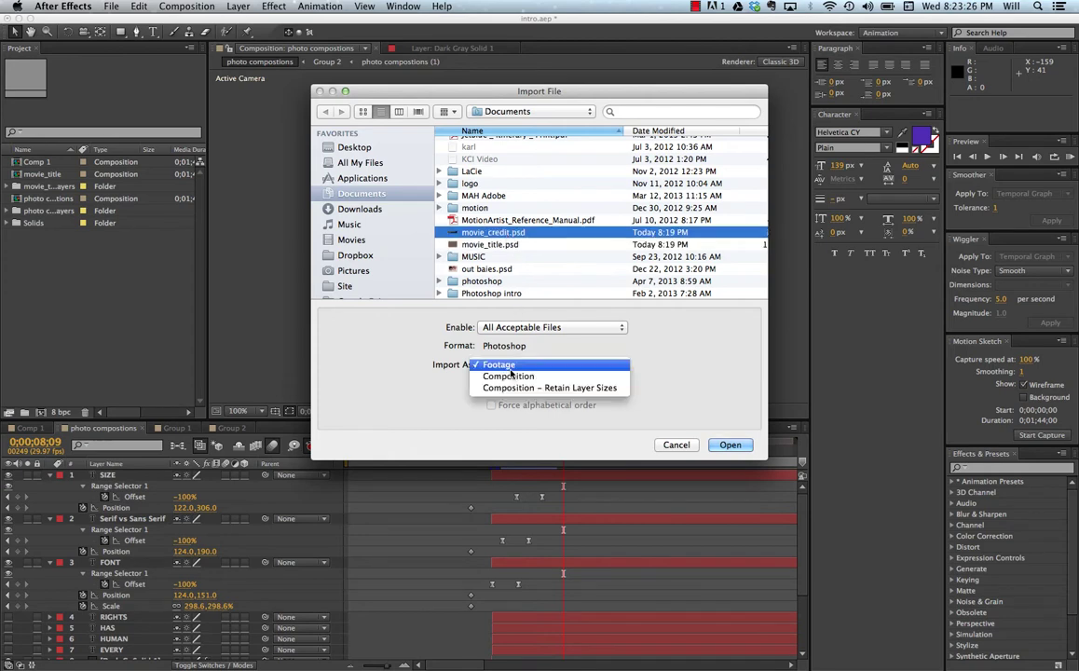
pyautogui.click(508, 376)
pyautogui.click(731, 444)
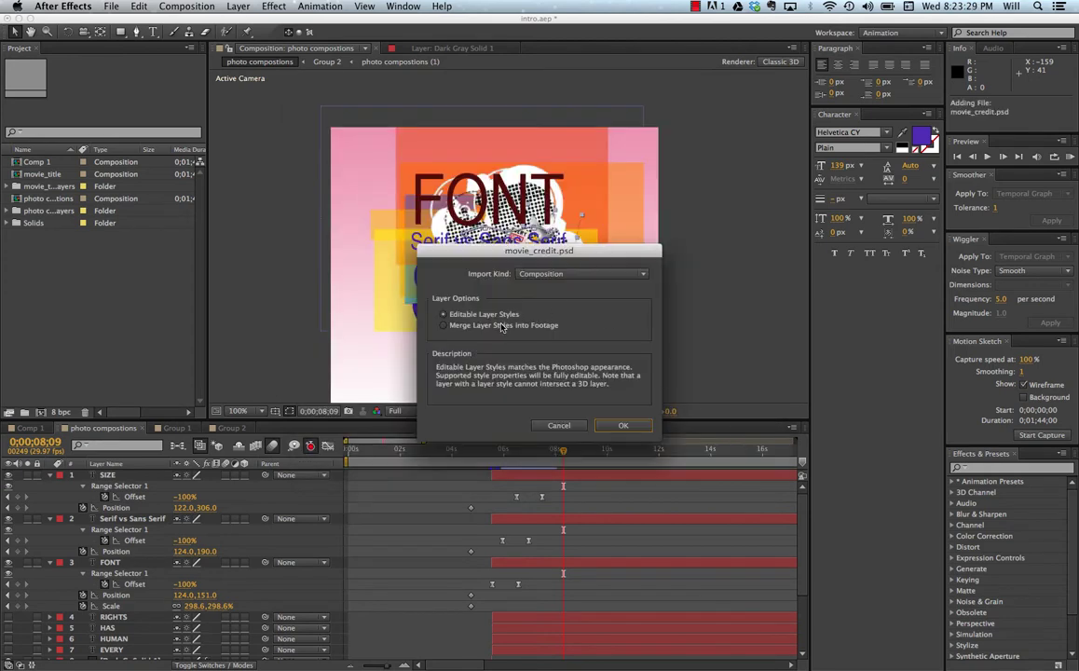
pyautogui.click(623, 425)
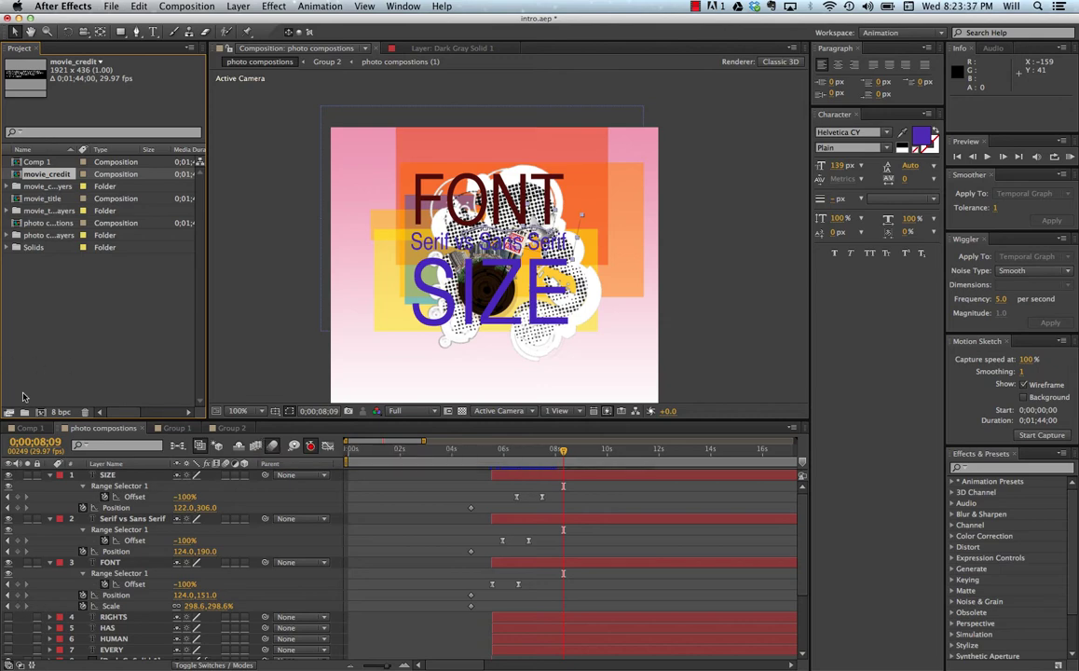
pyautogui.click(172, 429)
pyautogui.click(228, 429)
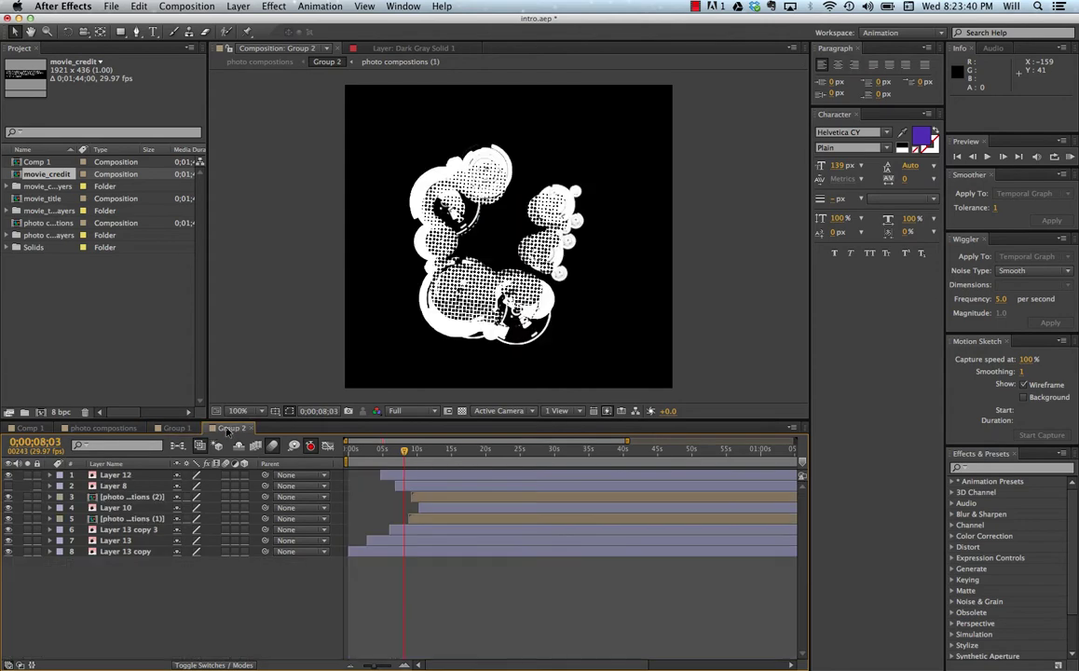
pyautogui.click(168, 428)
pyautogui.click(101, 429)
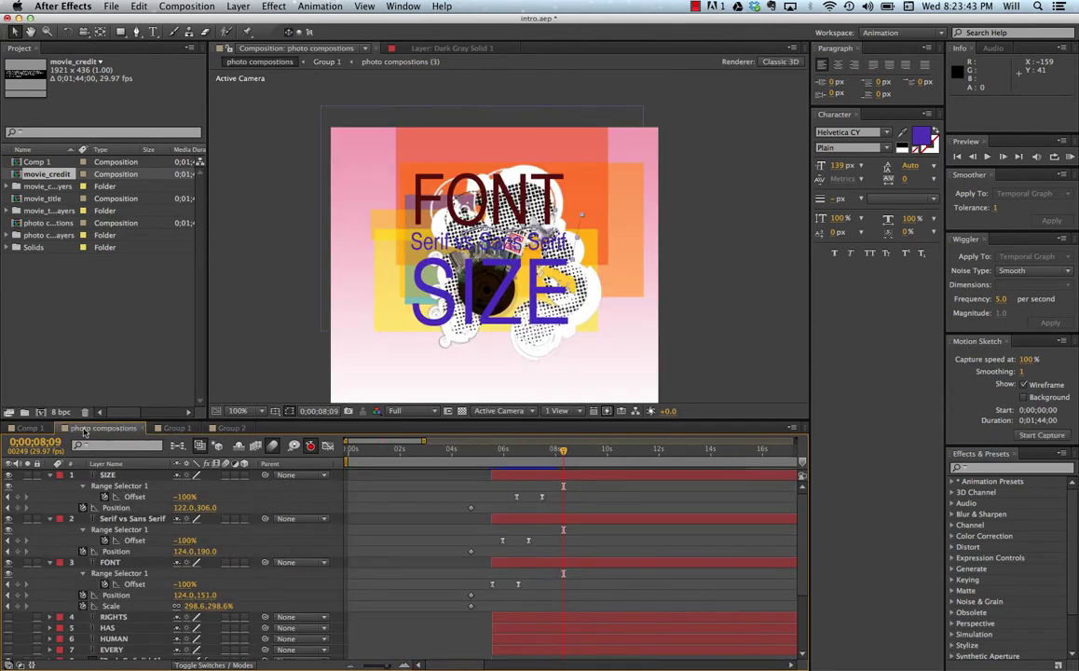
pyautogui.click(38, 428)
pyautogui.click(103, 429)
pyautogui.moveTo(562, 449)
pyautogui.mouseDown()
pyautogui.moveTo(499, 479)
pyautogui.moveTo(543, 483)
pyautogui.moveTo(370, 477)
pyautogui.mouseUp()
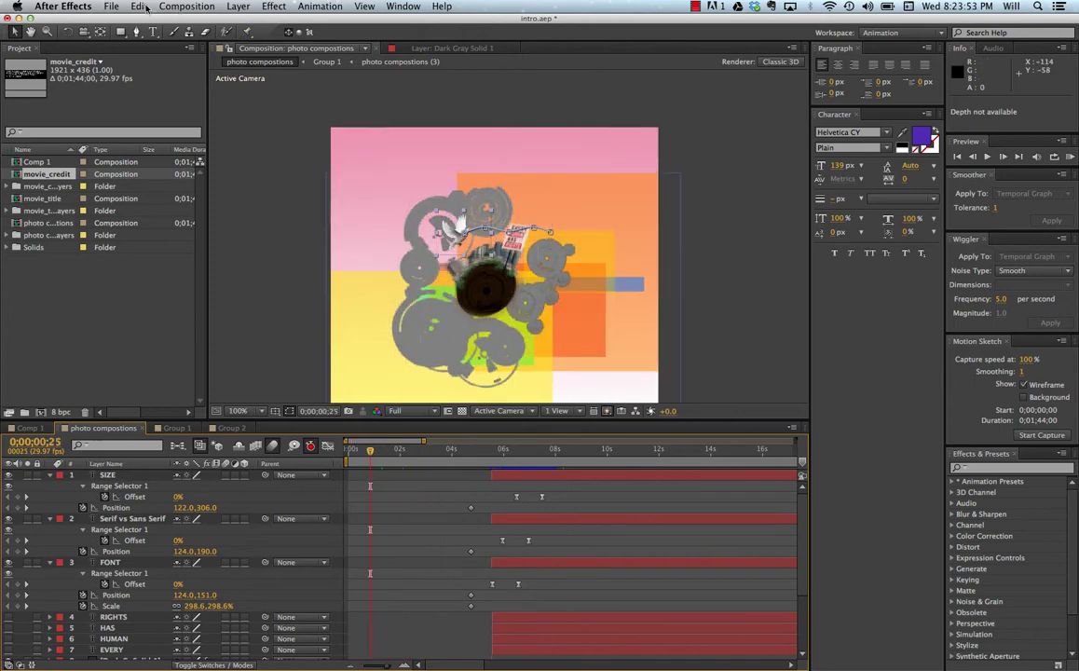
# - Create a composition named 'final' with a 0;00;30;00 duration
pyautogui.click(175, 7)
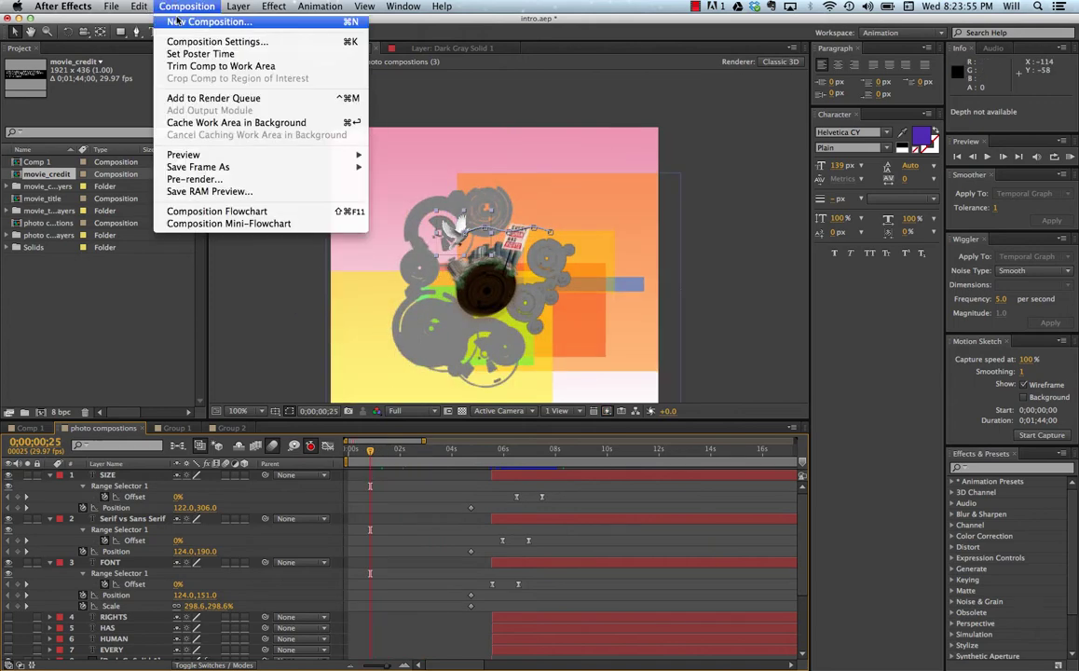
pyautogui.click(177, 22)
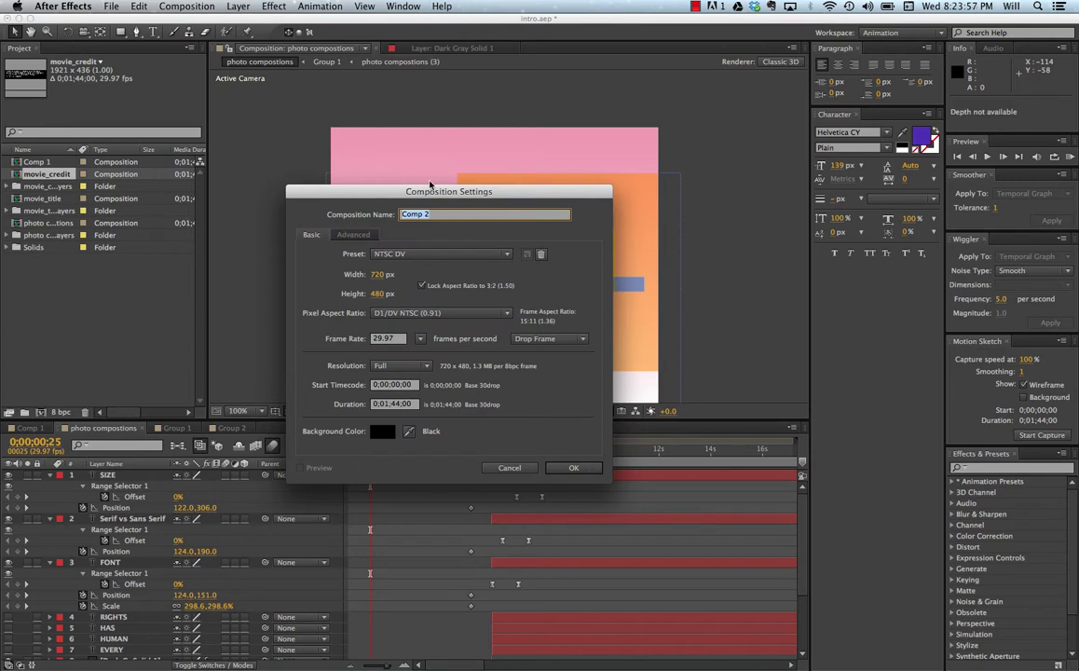
pyautogui.write('final')
pyautogui.click(394, 405)
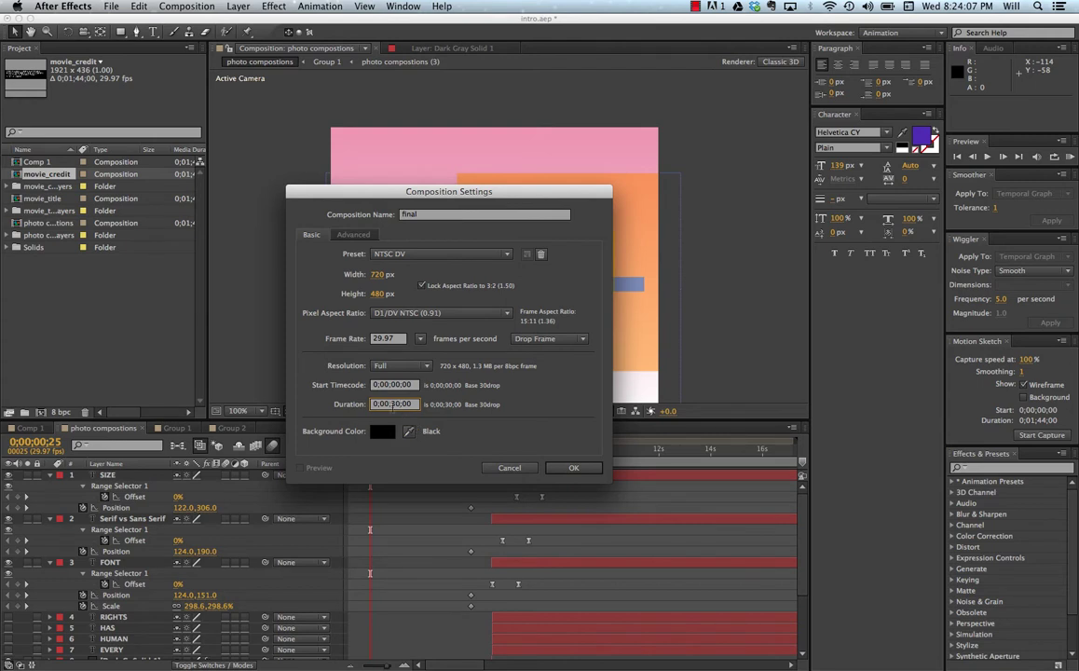
pyautogui.click(560, 468)
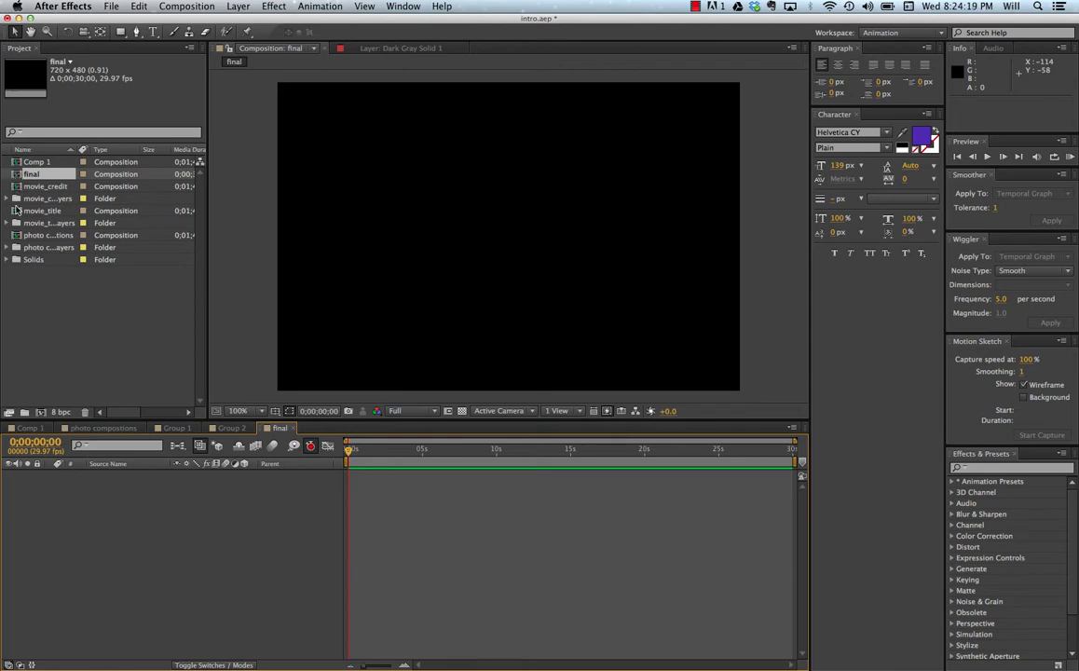
# - Place movie_title in the final timeline starting at 0;00;00;00, then select photo compostions
pyautogui.moveTo(16, 209); pyautogui.dragTo(369, 476)
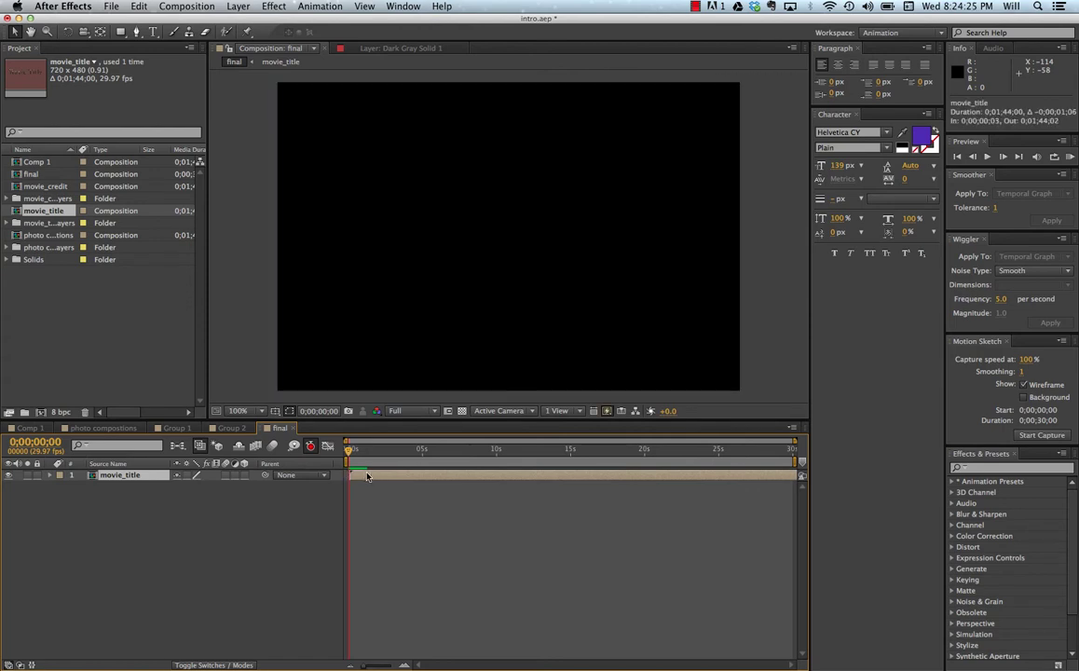
pyautogui.moveTo(366, 476); pyautogui.dragTo(363, 476)
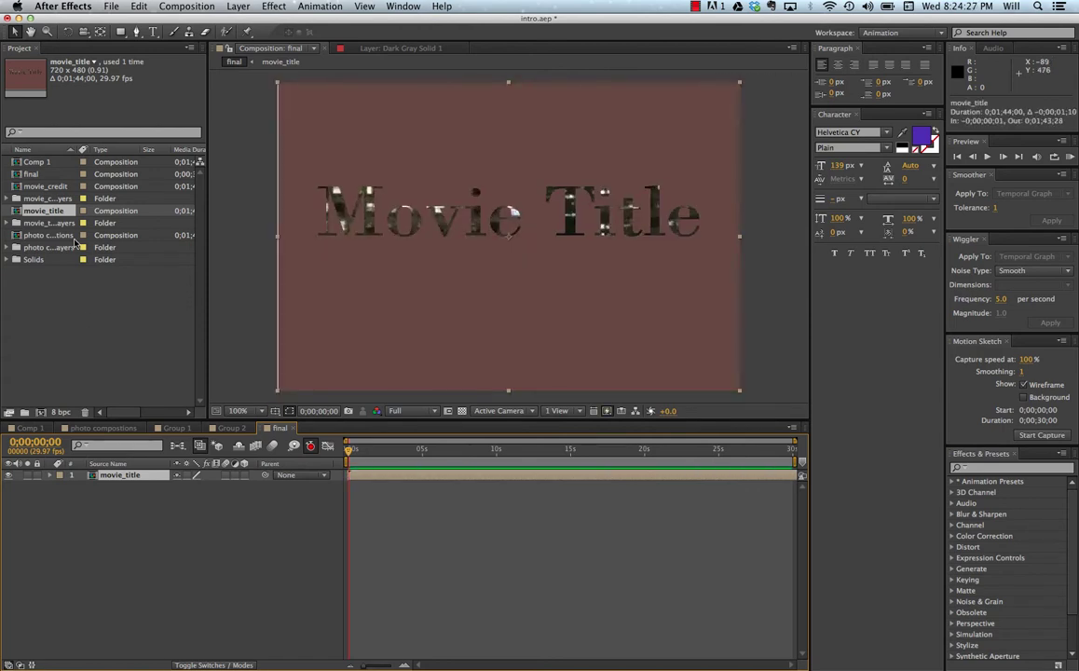
pyautogui.click(116, 429)
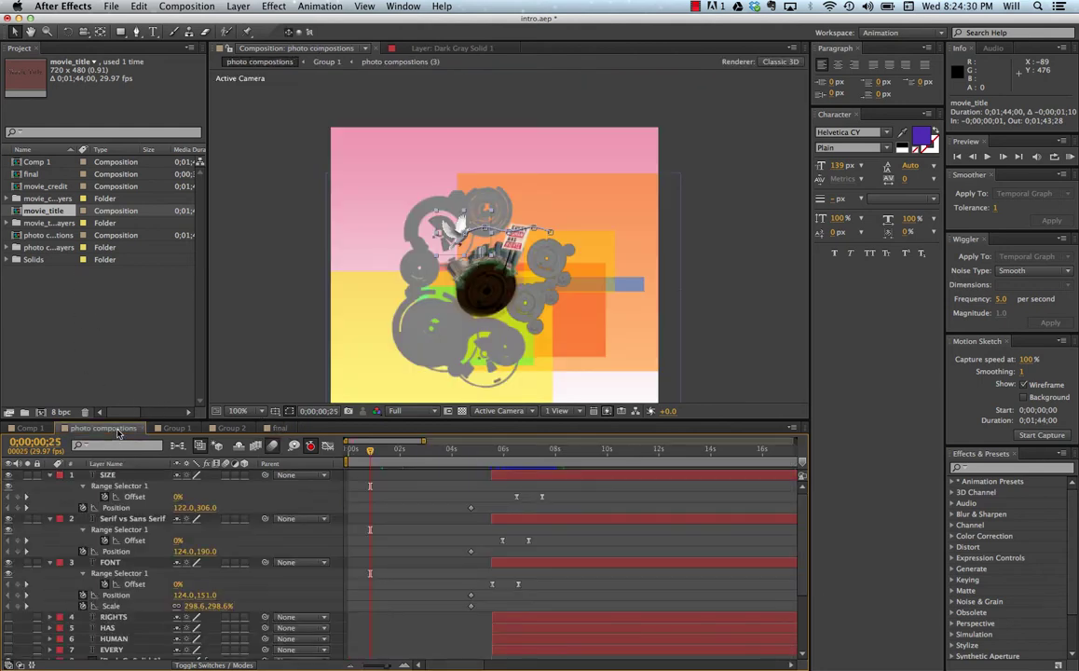
pyautogui.click(280, 428)
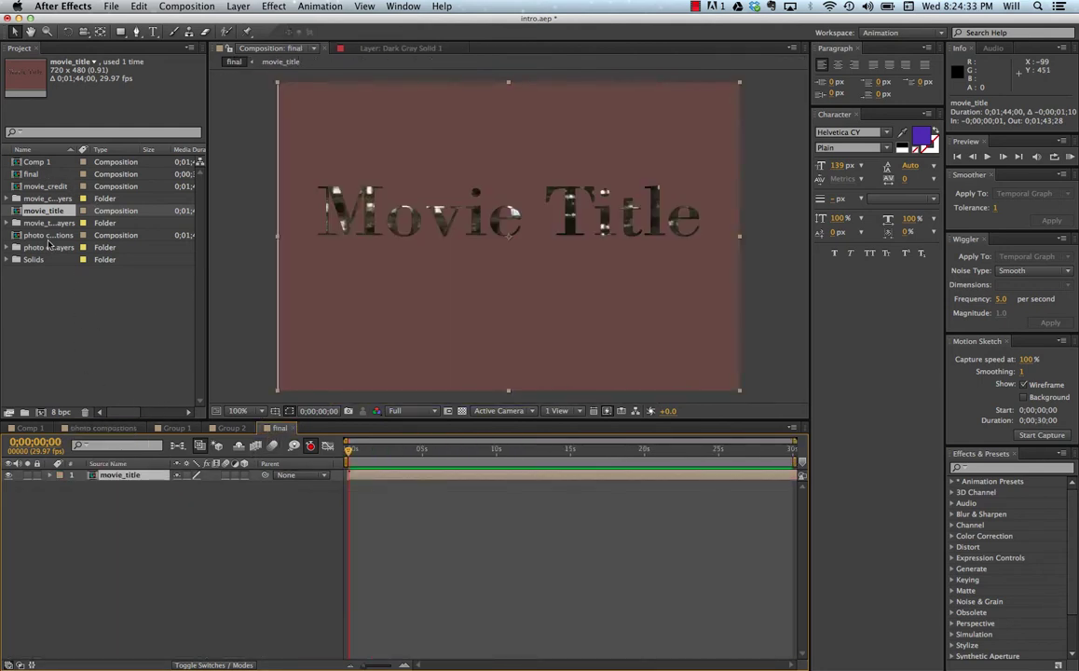
pyautogui.click(45, 236)
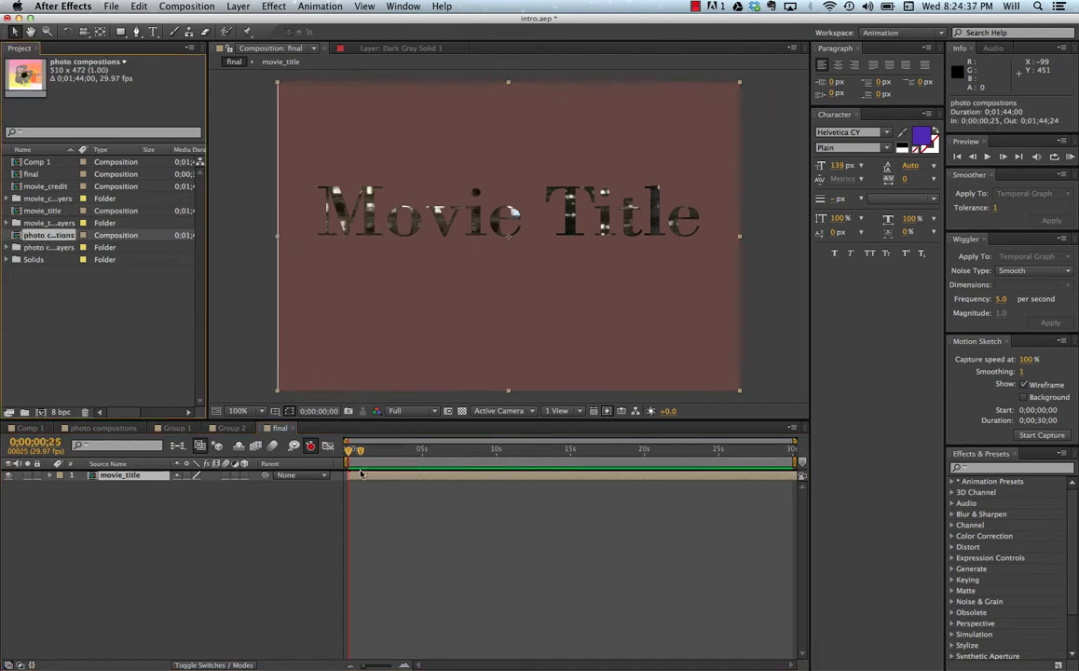
# - Add photo compostions above movie_title starting about 2 seconds in, and scrub to preview
pyautogui.moveTo(17, 236)
pyautogui.mouseDown()
pyautogui.moveTo(360, 475)
pyautogui.moveTo(389, 478)
pyautogui.mouseUp()
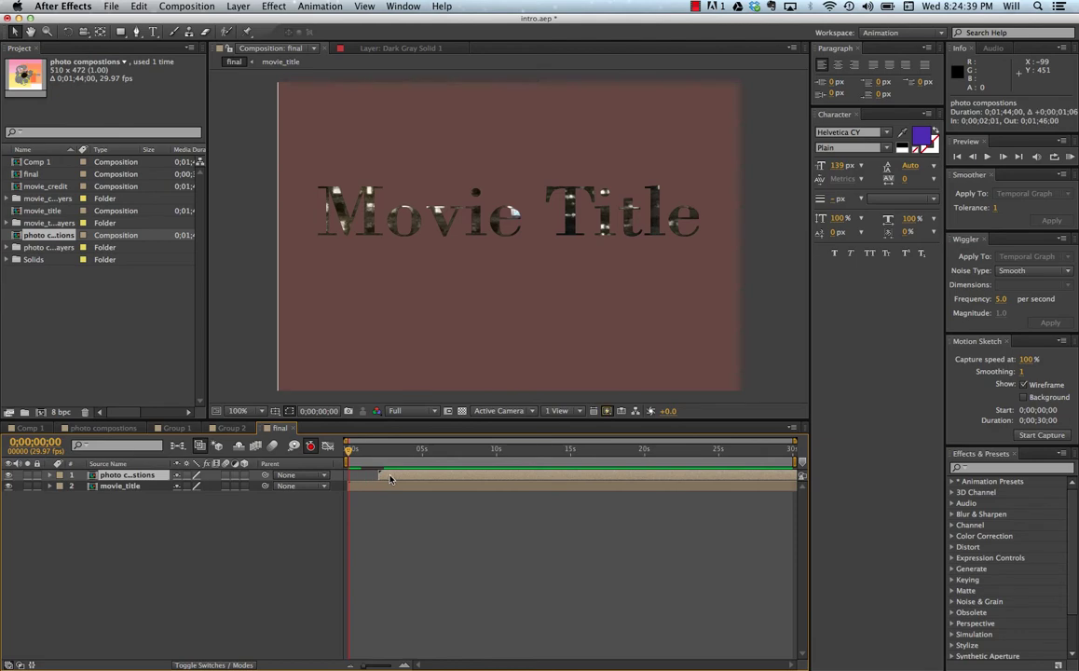
pyautogui.click(396, 451)
pyautogui.moveTo(396, 454)
pyautogui.mouseDown()
pyautogui.moveTo(746, 491)
pyautogui.moveTo(646, 487)
pyautogui.moveTo(645, 457)
pyautogui.mouseUp()
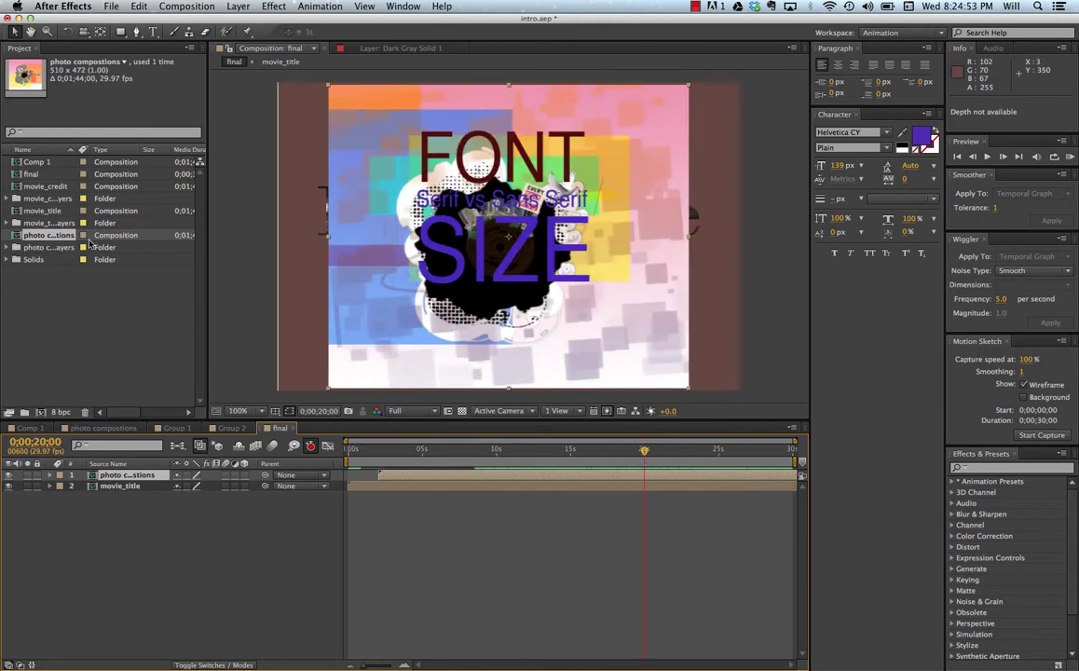
# - Place movie_credit as the top layer starting at the 0;00;20;00 mark
pyautogui.moveTo(45, 186); pyautogui.dragTo(355, 449)
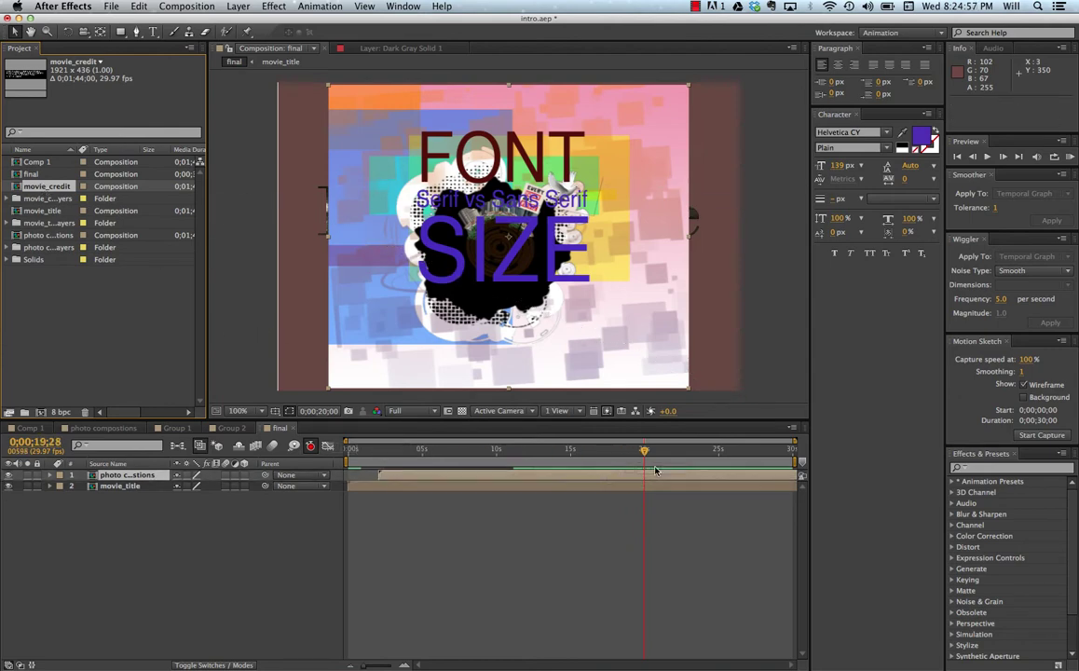
pyautogui.moveTo(355, 449); pyautogui.dragTo(644, 472)
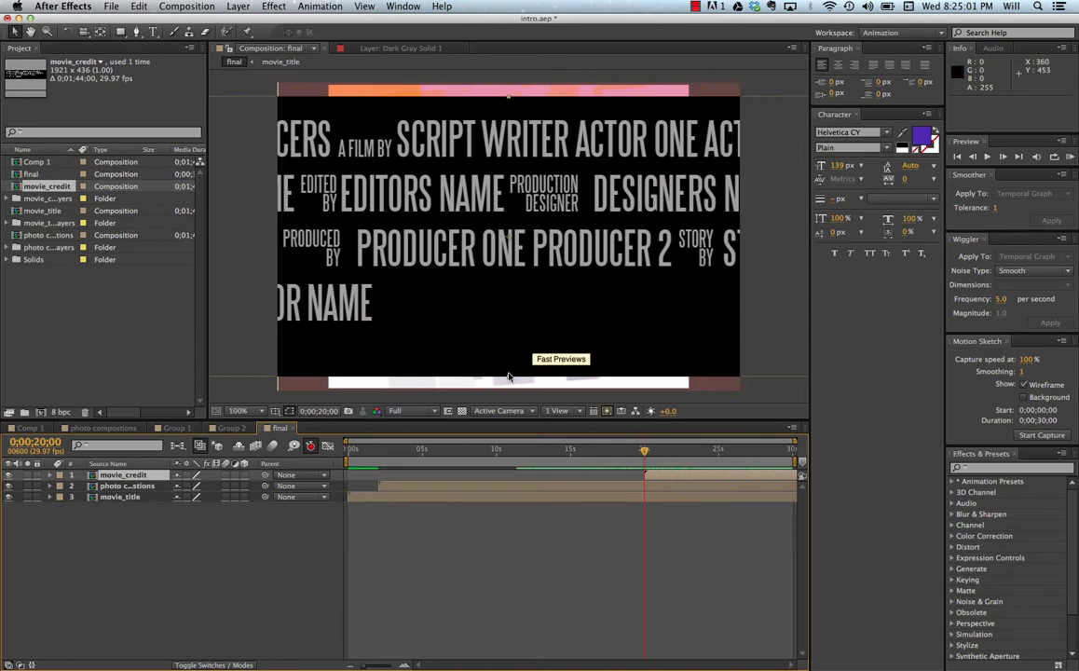
pyautogui.click(241, 412)
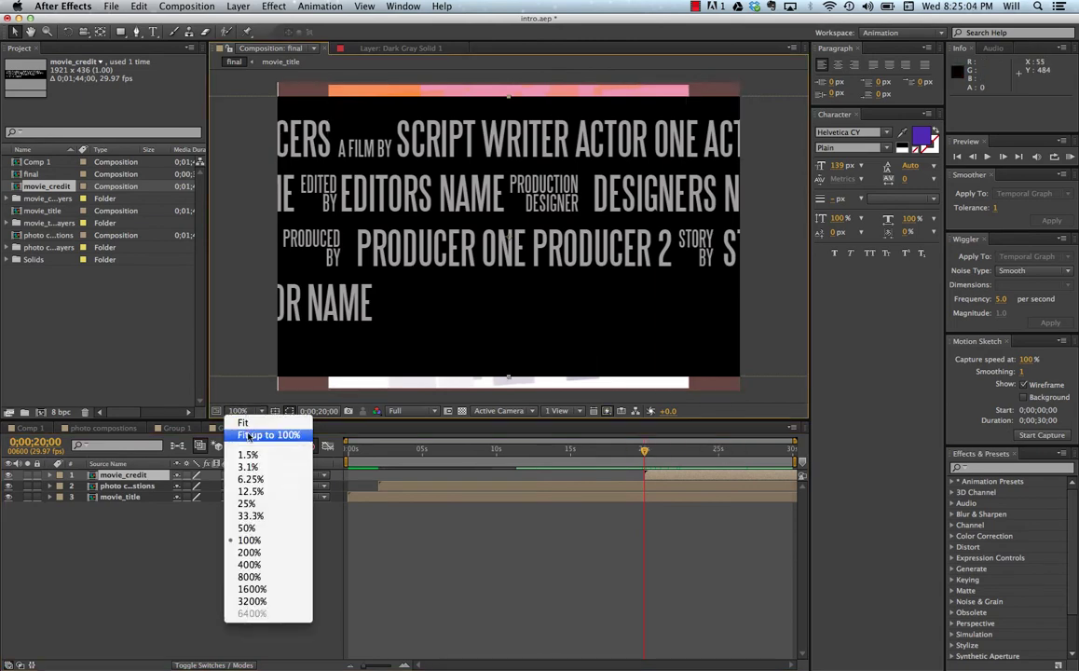
# - At 50% view, move and scale the credits layer down to fit the frame
pyautogui.click(247, 529)
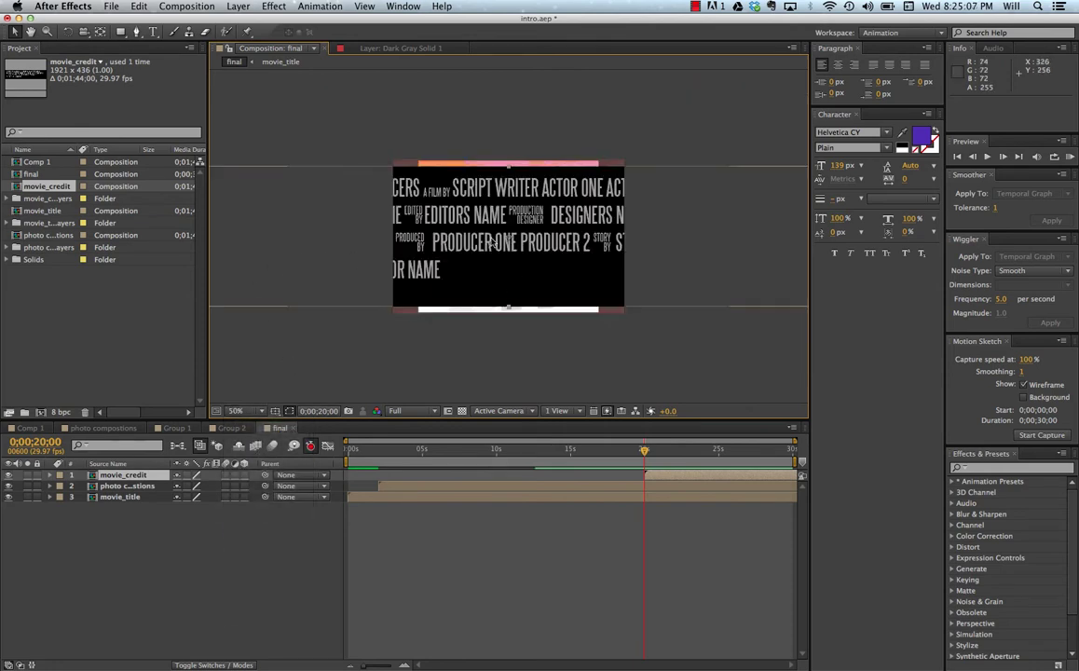
pyautogui.moveTo(491, 242); pyautogui.dragTo(584, 249)
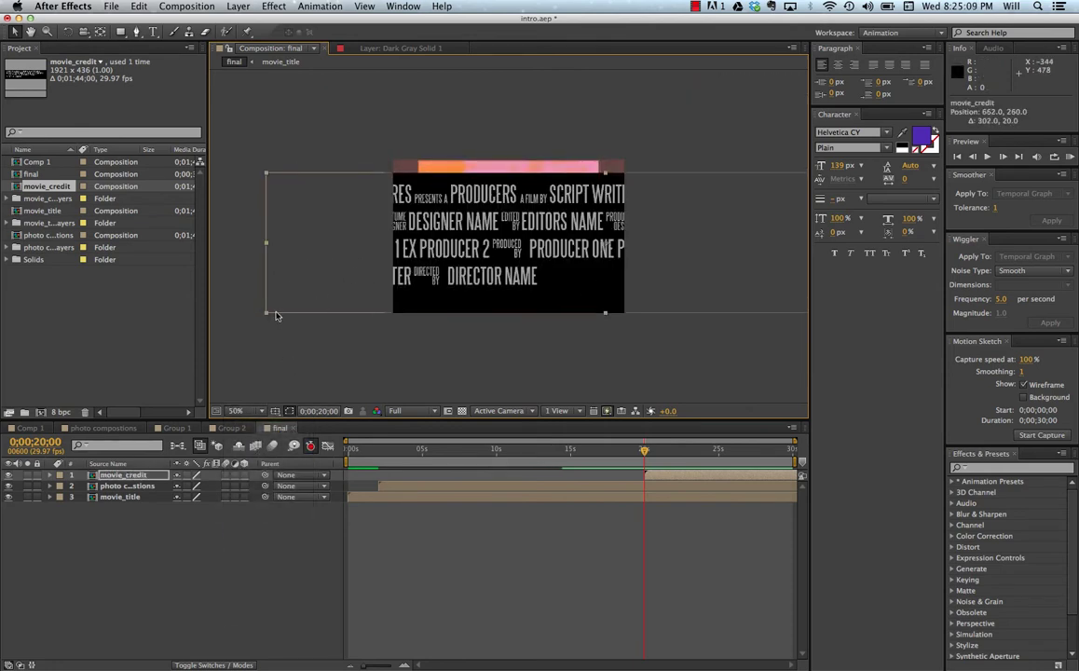
pyautogui.moveTo(270, 318); pyautogui.dragTo(480, 272)
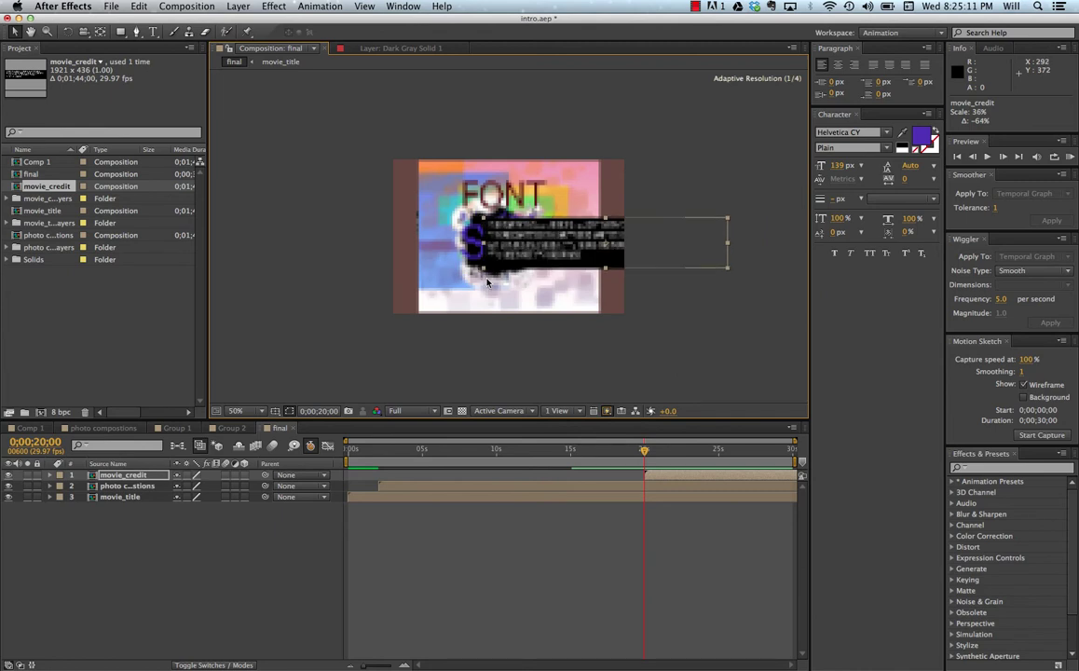
pyautogui.moveTo(610, 249); pyautogui.dragTo(523, 248)
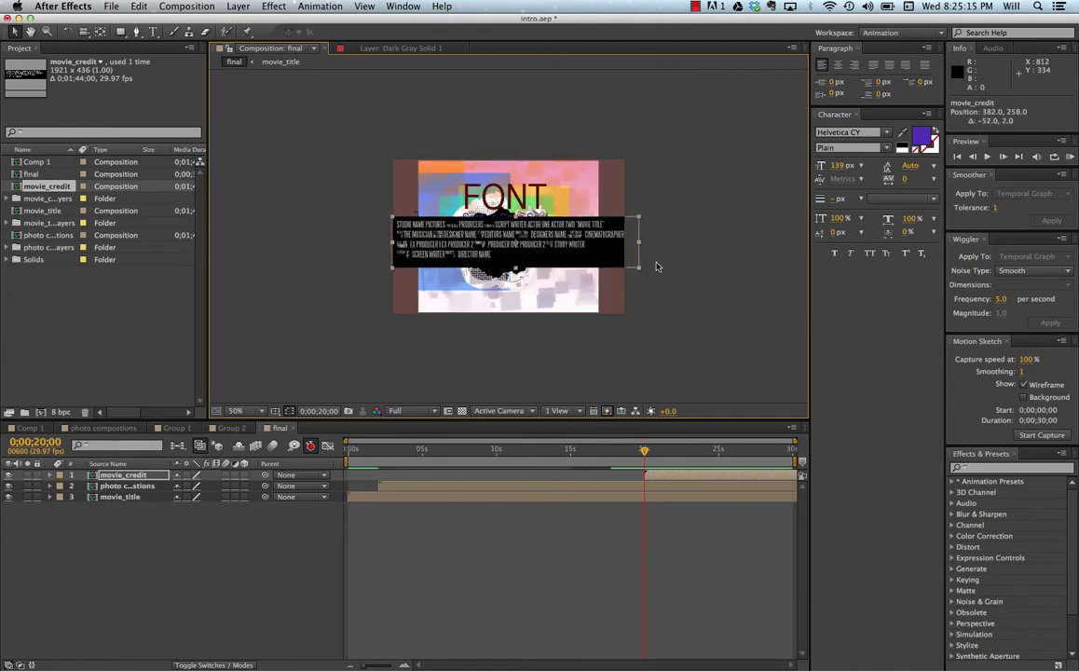
pyautogui.moveTo(640, 272); pyautogui.dragTo(585, 254)
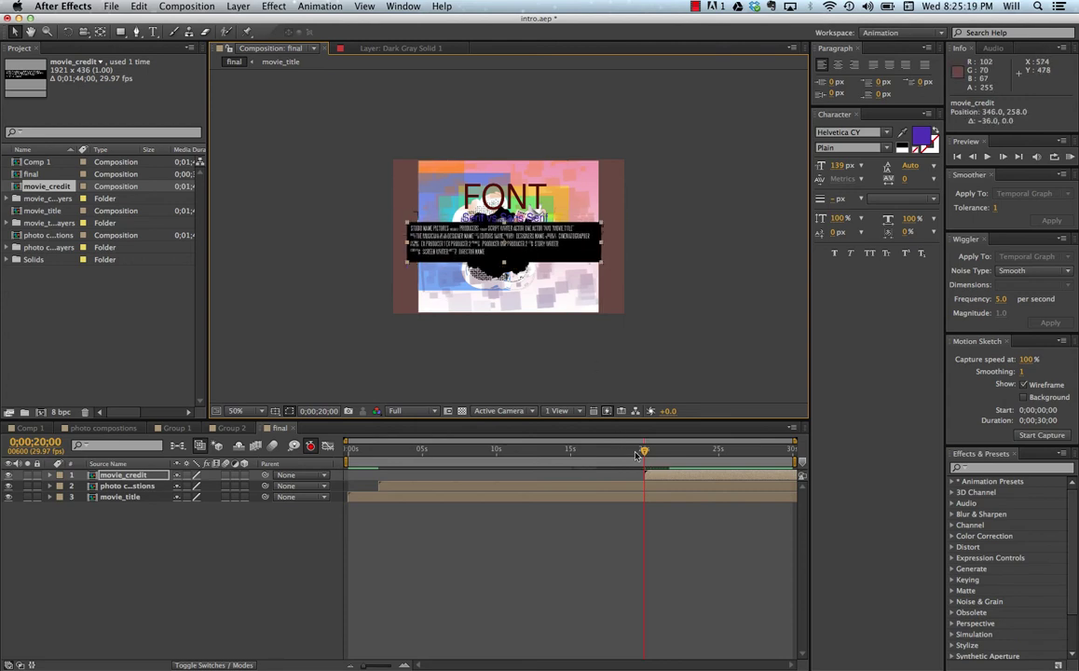
pyautogui.moveTo(636, 454)
pyautogui.mouseDown()
pyautogui.moveTo(363, 464)
pyautogui.moveTo(375, 486)
pyautogui.moveTo(640, 493)
pyautogui.mouseUp()
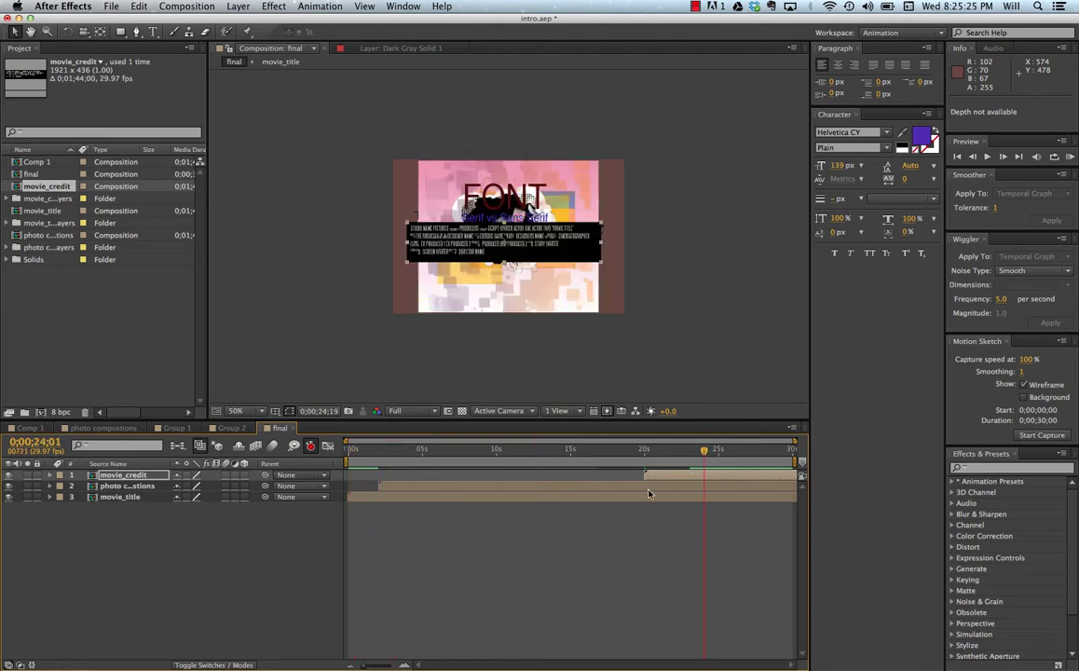
pyautogui.moveTo(640, 494)
pyautogui.mouseDown()
pyautogui.moveTo(340, 490)
pyautogui.moveTo(378, 495)
pyautogui.mouseUp()
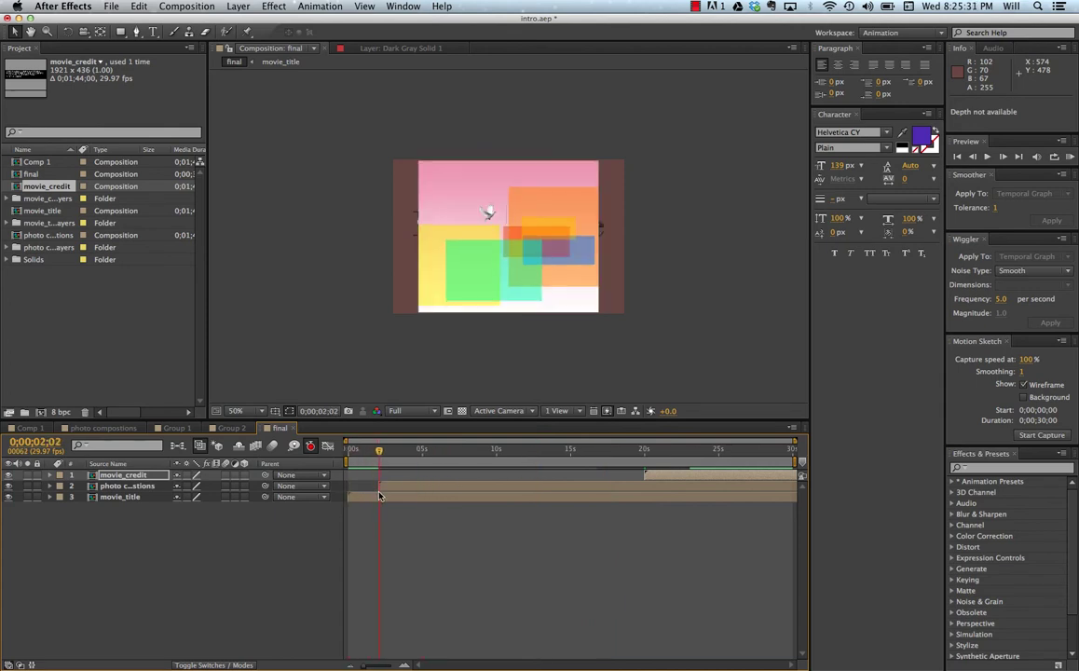
# - Set movie_title's out point at about 2;01 with Alt+], then scrub the opening
pyautogui.press('Home')
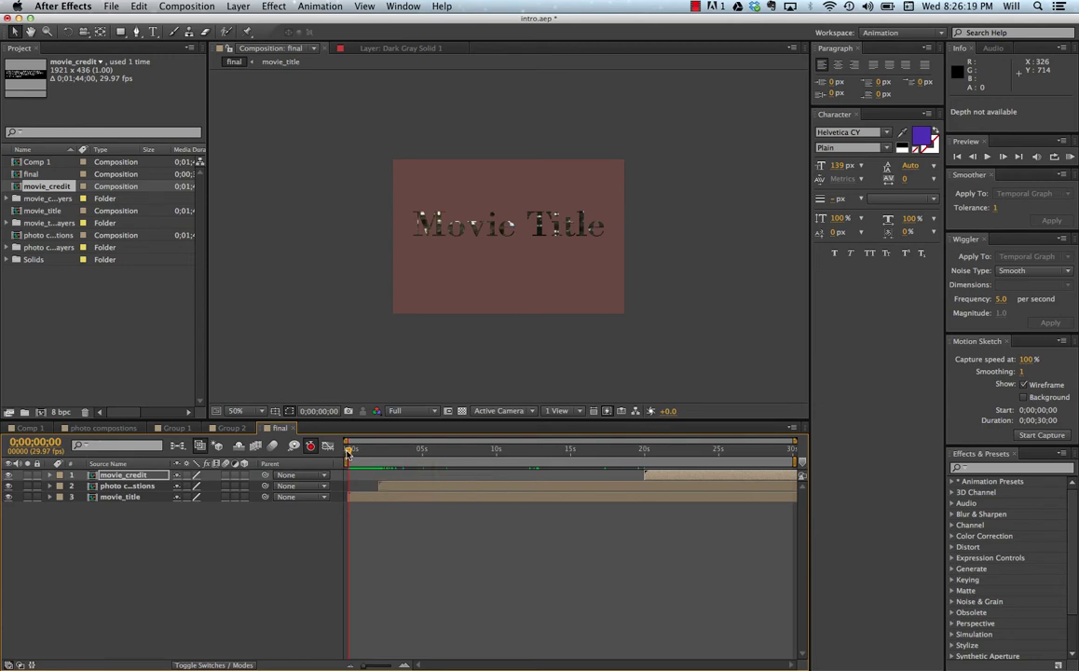
pyautogui.moveTo(350, 453); pyautogui.dragTo(377, 456)
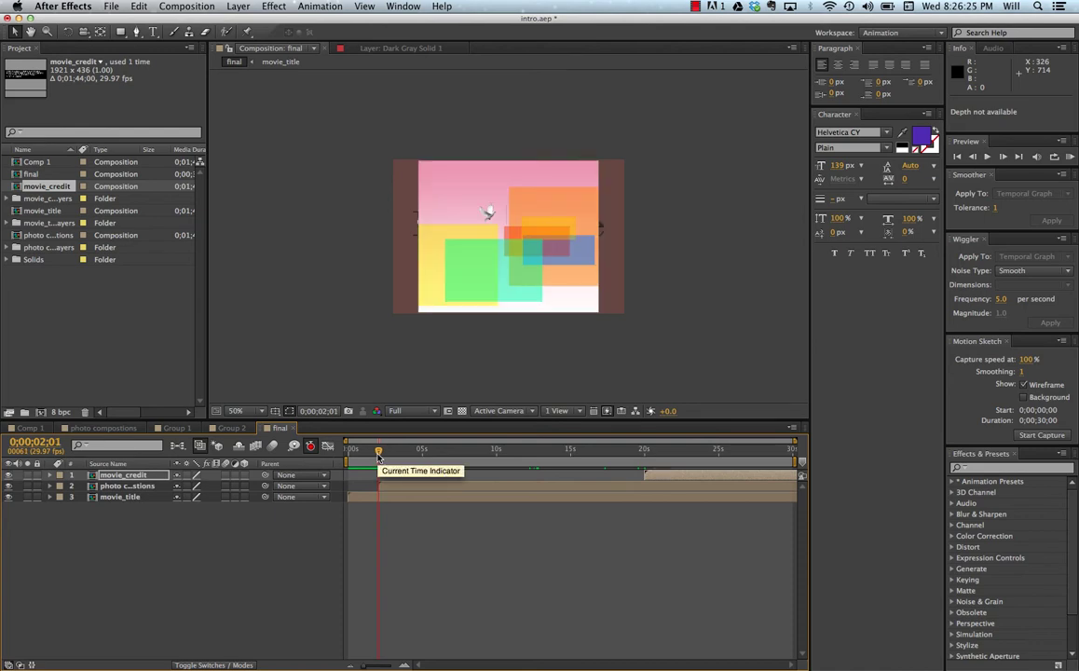
pyautogui.click(401, 500)
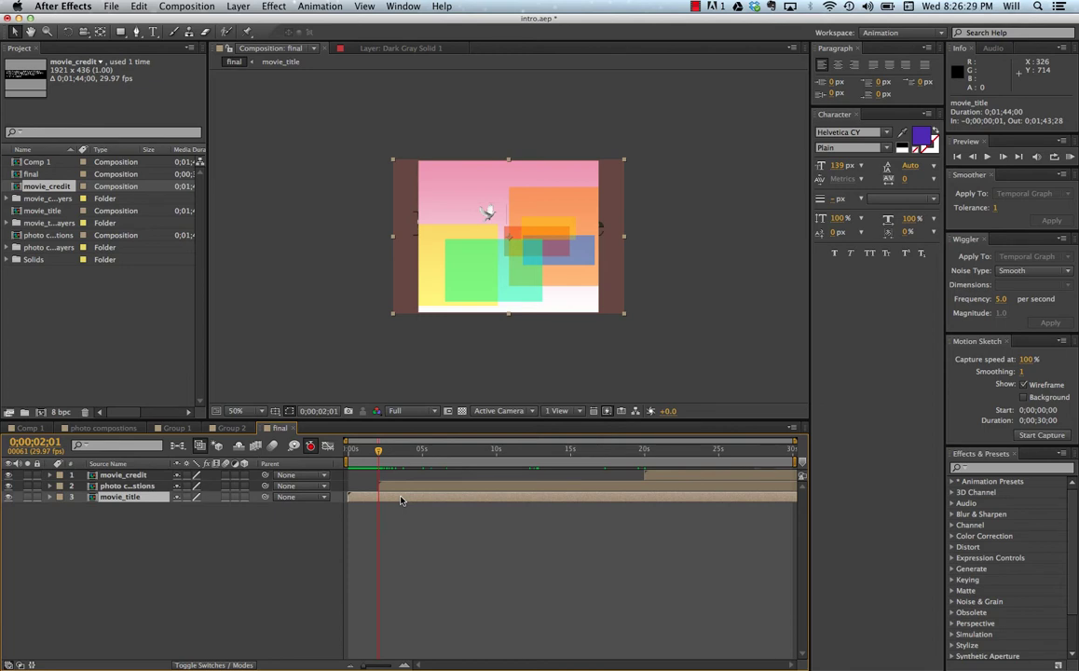
pyautogui.hotkey('alt', ']')
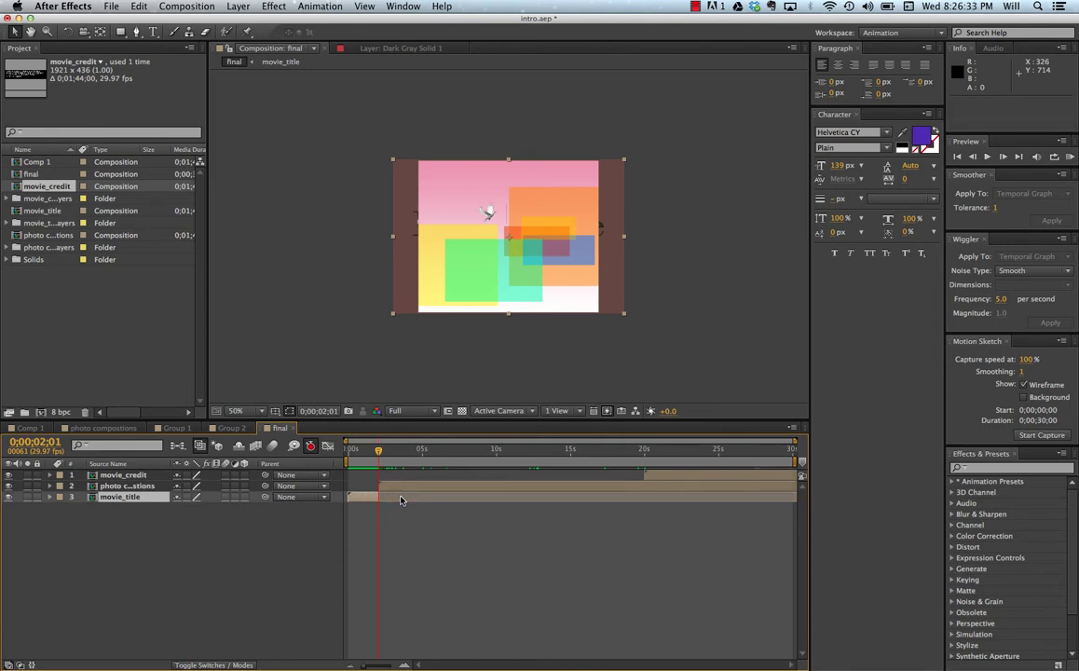
pyautogui.click(366, 451)
pyautogui.moveTo(366, 454); pyautogui.dragTo(377, 455)
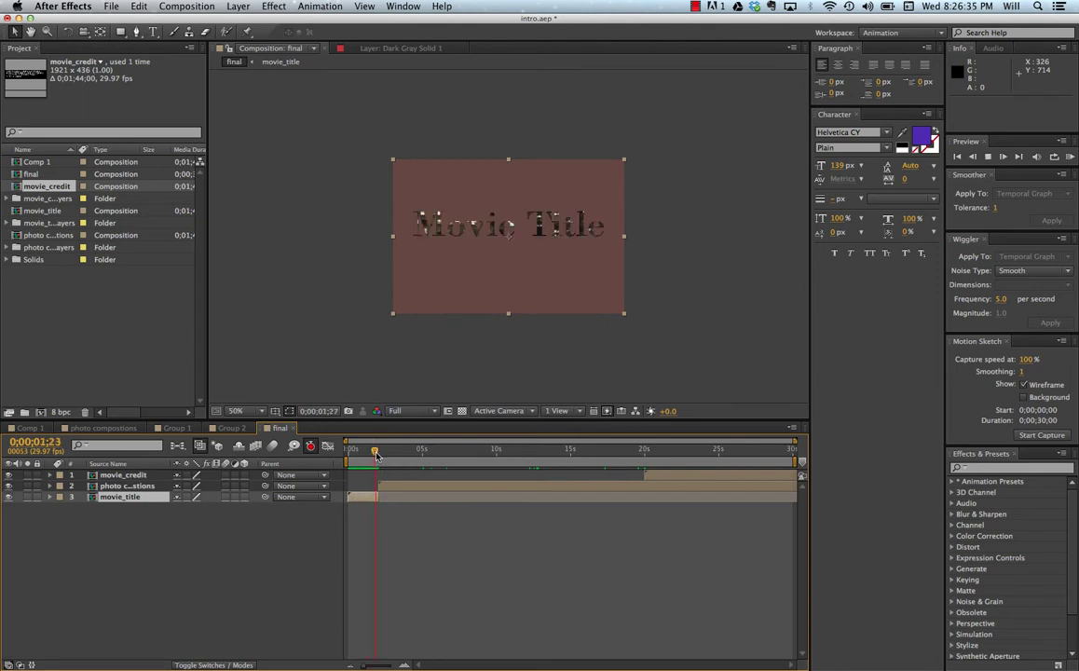
# - Trim the photo compostions layer's out point at 0;00;20;01 with Alt+]
pyautogui.click(641, 451)
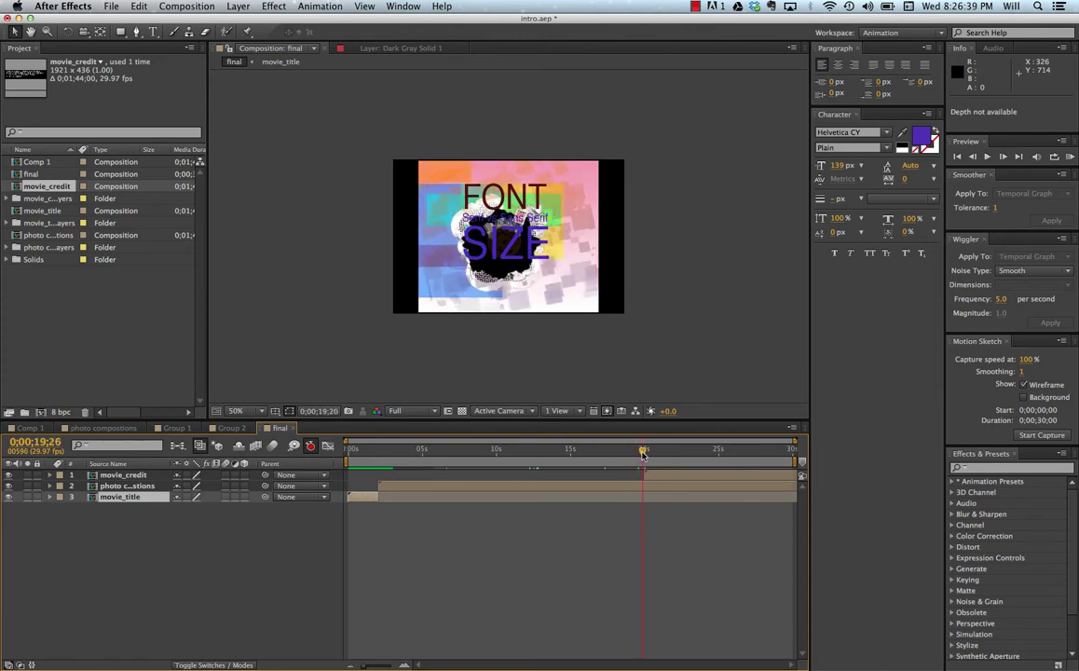
pyautogui.moveTo(641, 453); pyautogui.dragTo(644, 454)
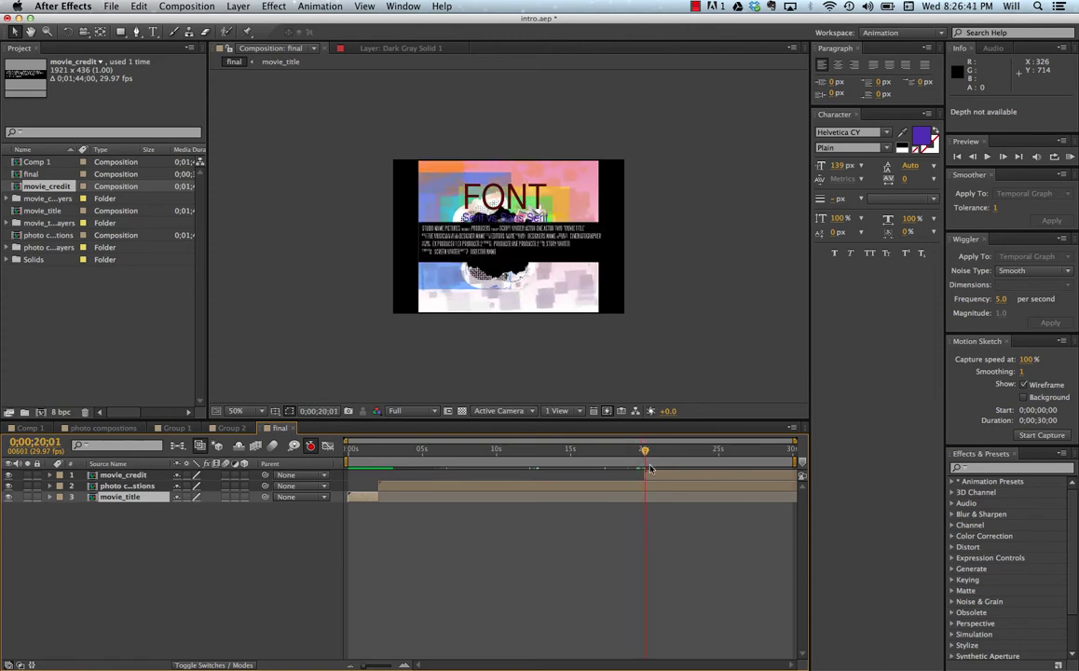
pyautogui.click(654, 475)
pyautogui.click(653, 486)
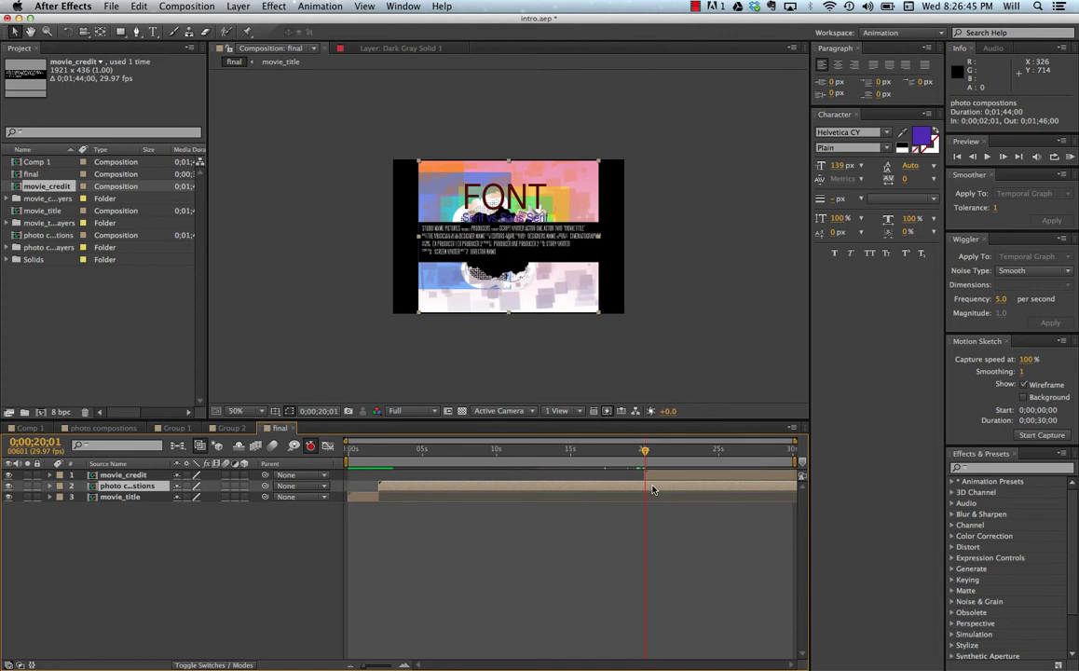
pyautogui.hotkey('alt', ']')
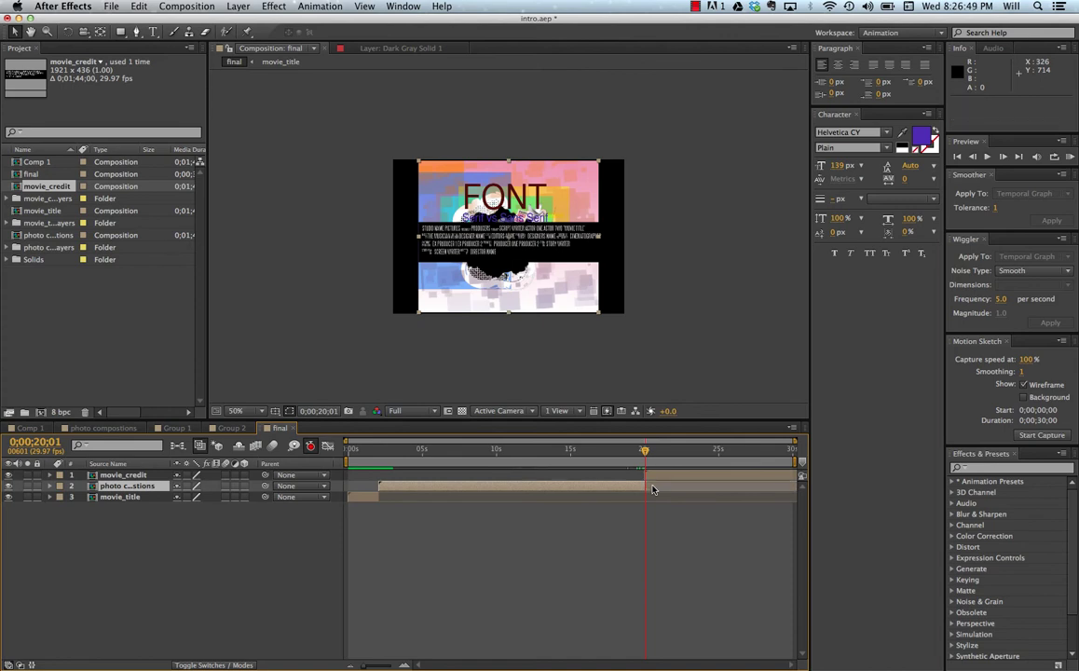
pyautogui.click(651, 452)
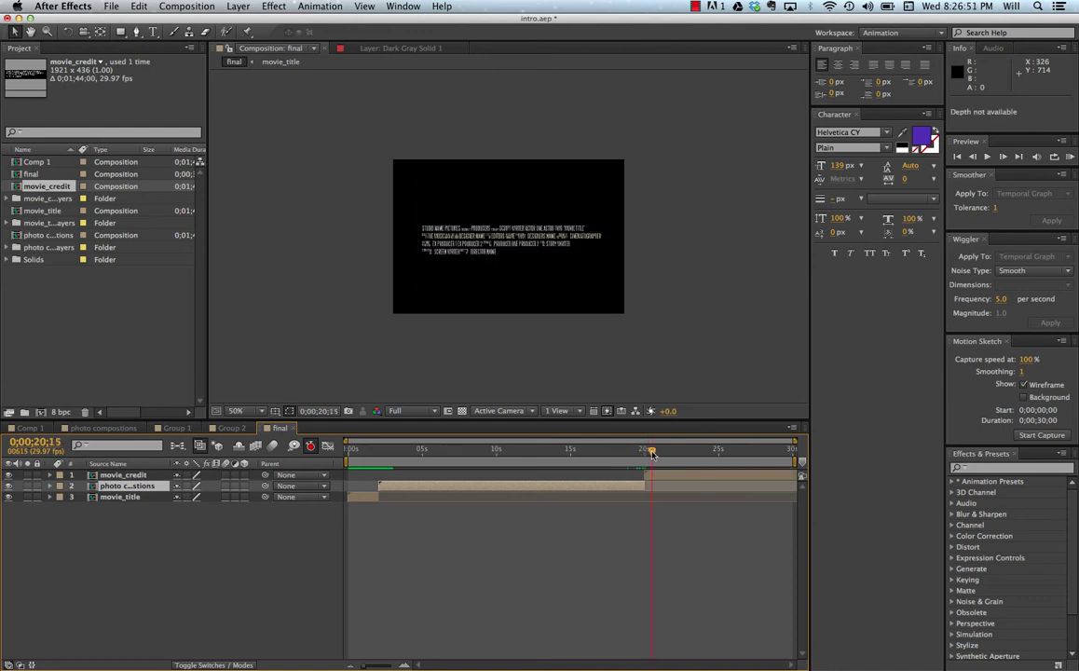
# - Set the viewer magnification to 100% and open the movie_title composition
pyautogui.click(266, 411)
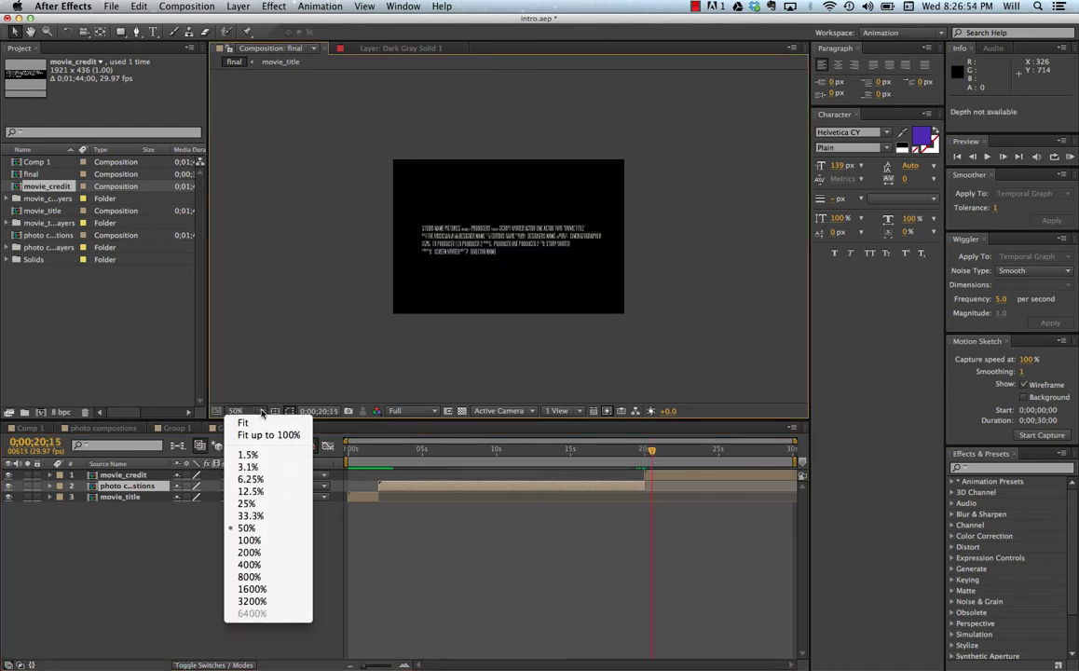
pyautogui.click(247, 540)
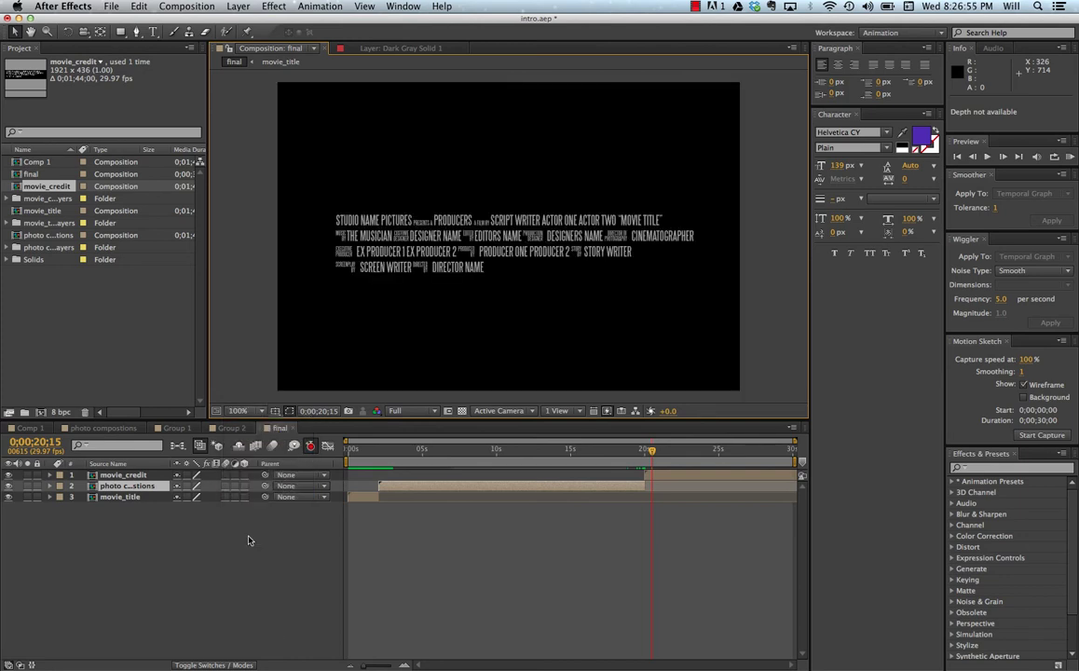
pyautogui.doubleClick(124, 497)
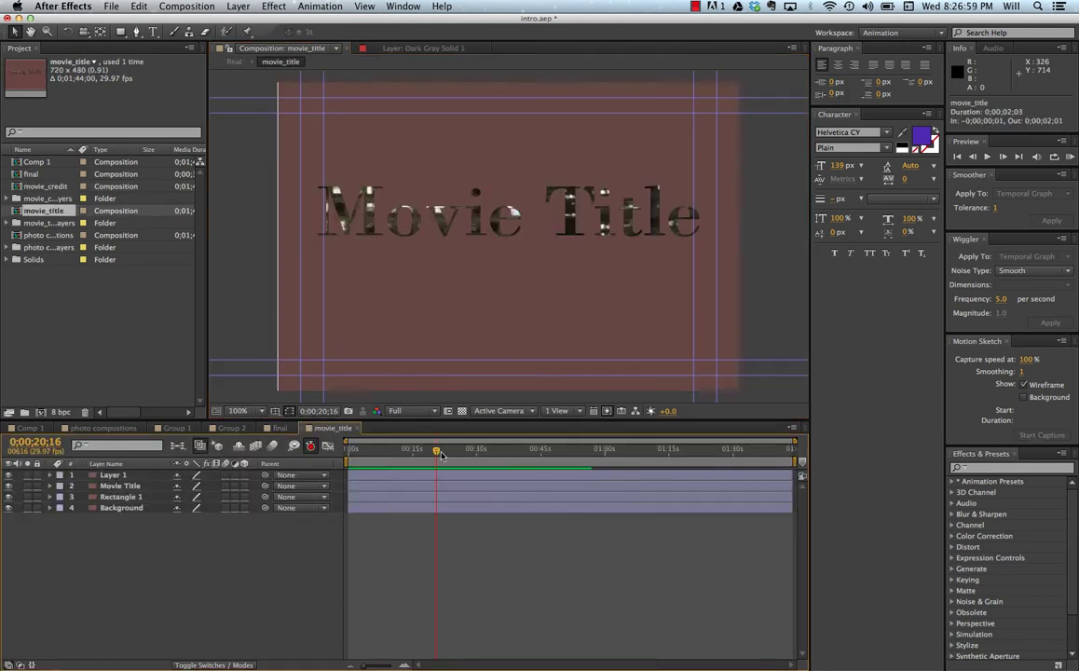
# - Preview the movie_title animation from its start, then return to the final comp
pyautogui.click(362, 459)
pyautogui.press('Home')
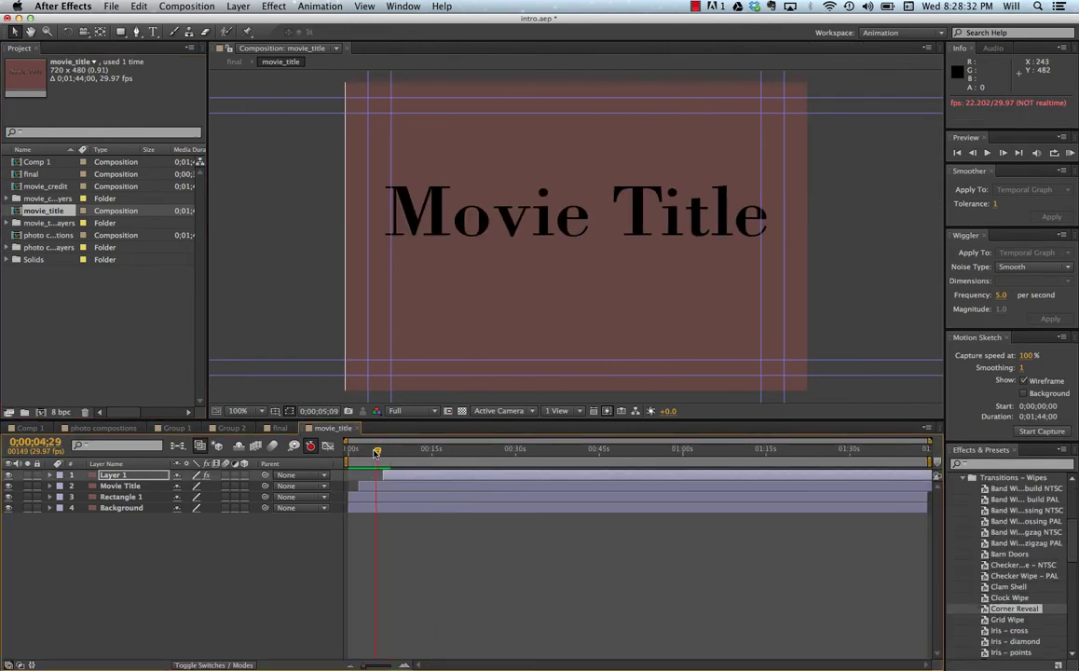
pyautogui.press('space')
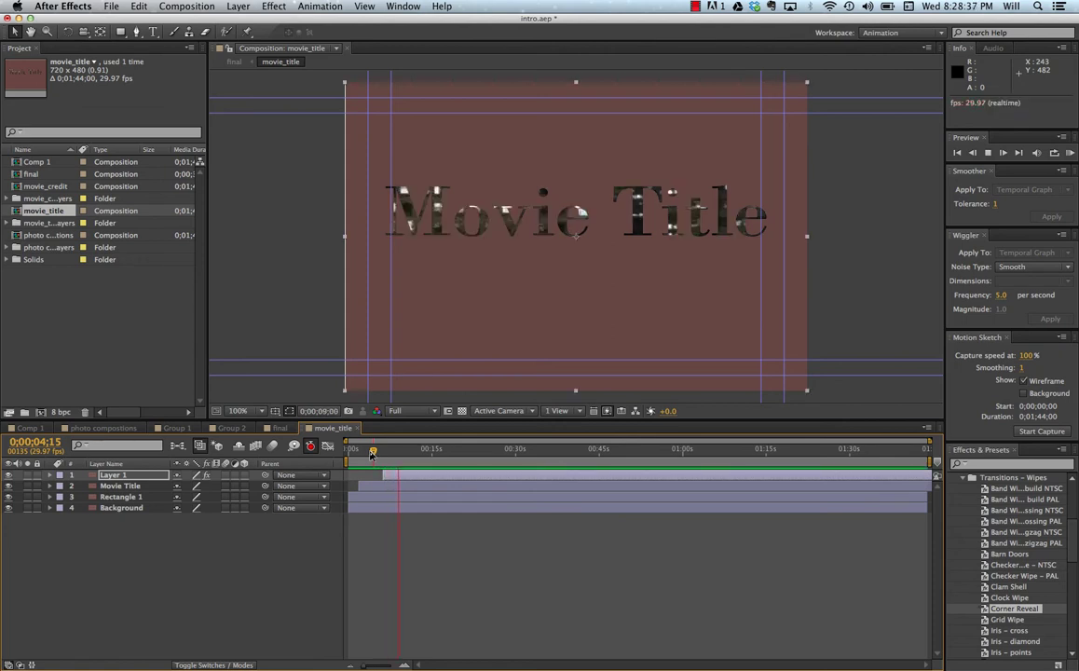
pyautogui.press('space')
pyautogui.click(279, 428)
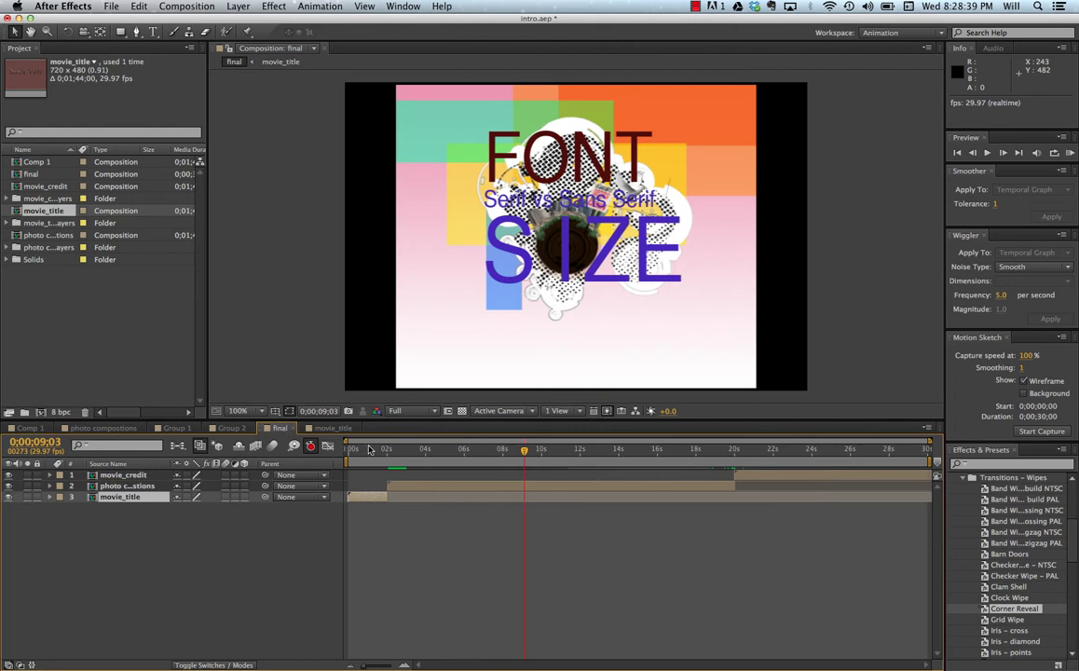
# - Preview the final composition from the beginning
pyautogui.click(370, 449)
pyautogui.press('Home')
pyautogui.press('space')
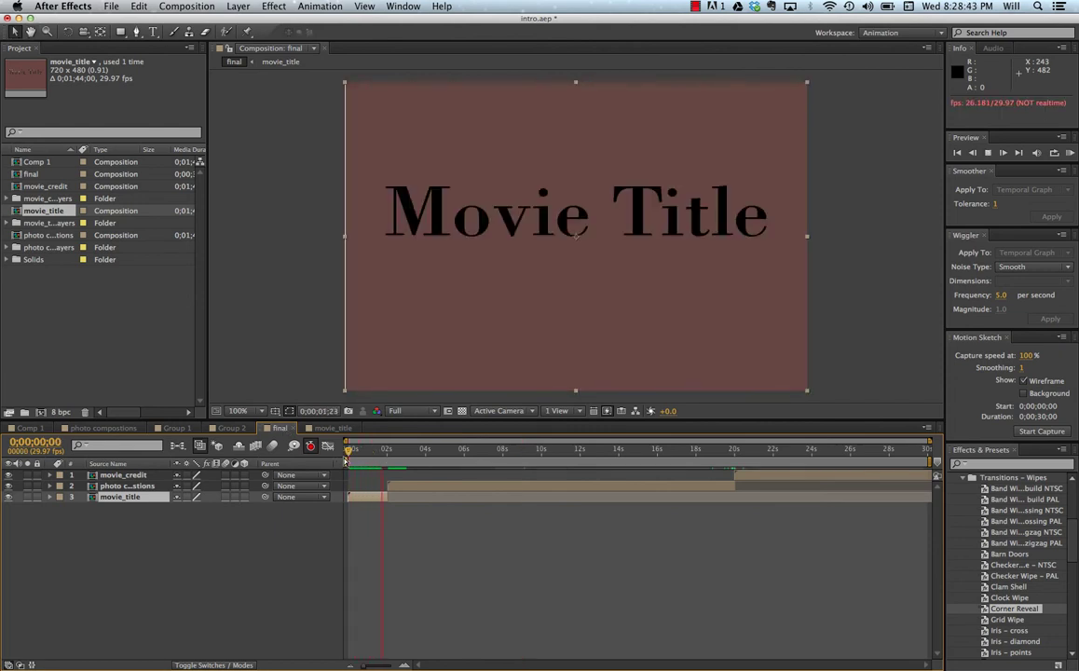
pyautogui.press('space')
# - Move the photo compositions layer later, trim its out point to about 19;28, and replay from the start
pyautogui.moveTo(395, 486); pyautogui.dragTo(432, 498)
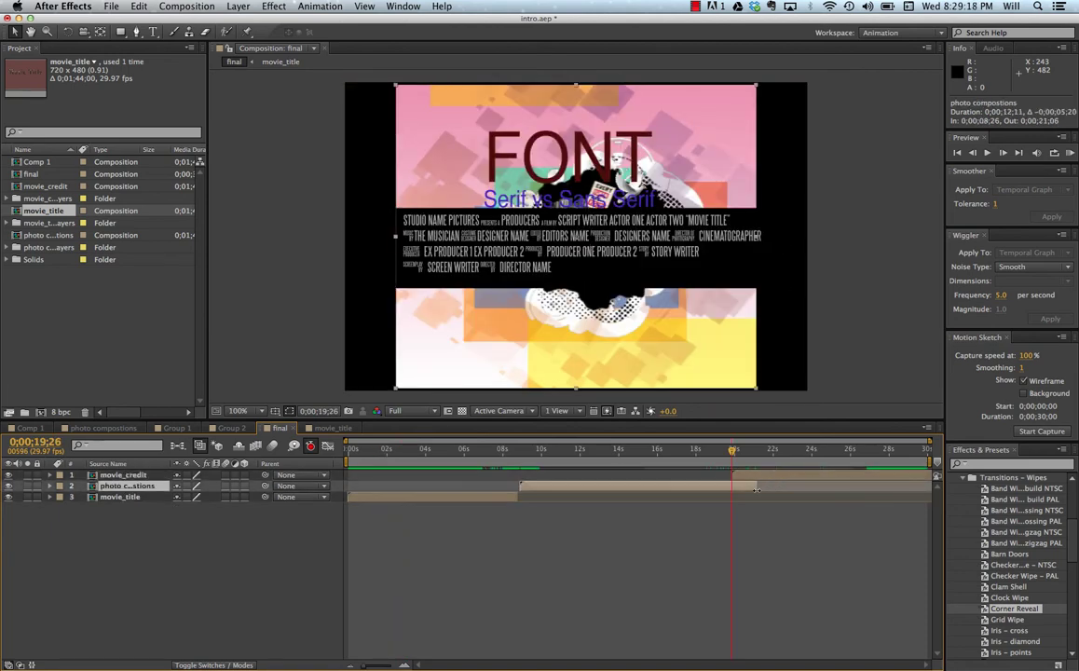
pyautogui.moveTo(821, 488); pyautogui.dragTo(732, 488)
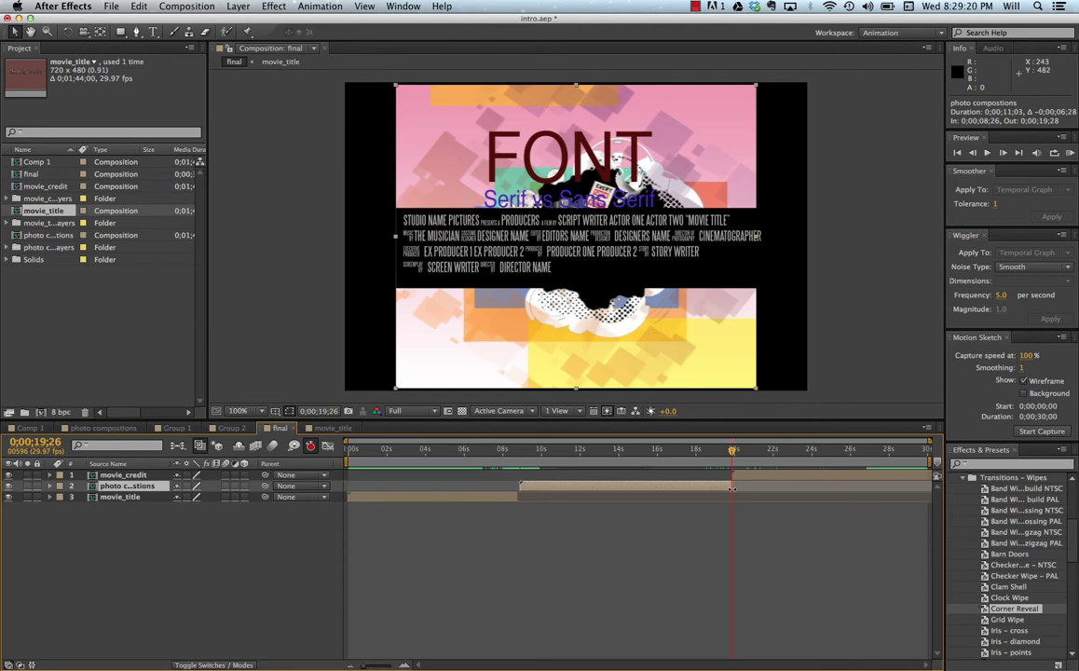
pyautogui.moveTo(731, 456); pyautogui.dragTo(340, 472)
pyautogui.press('space')
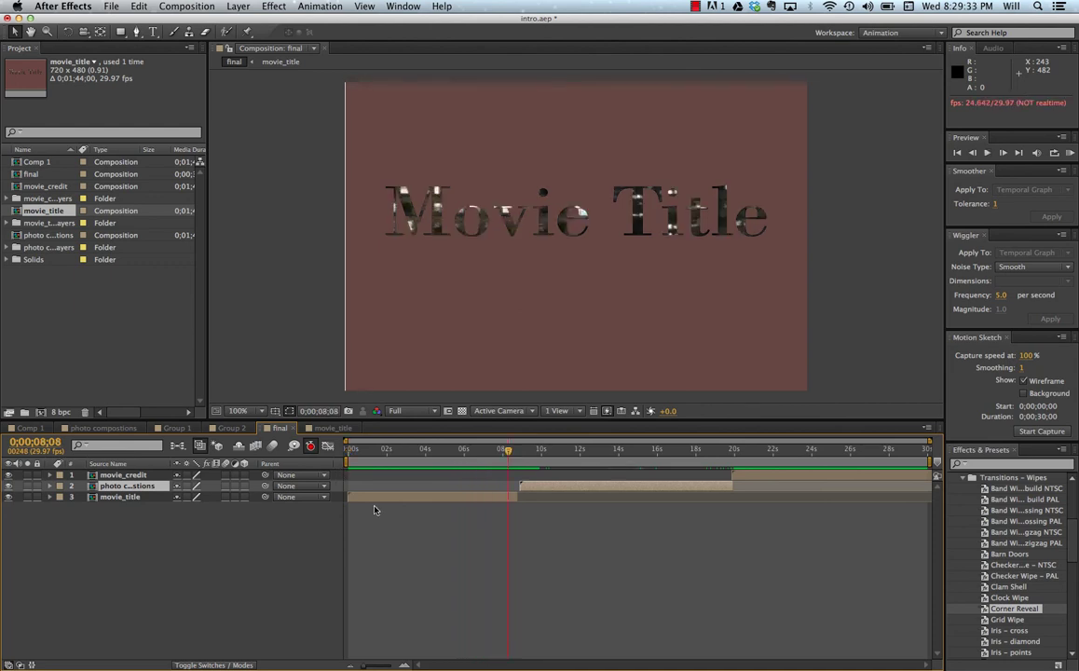
# - Shorten the movie_title layer's out point to about 3;13
pyautogui.press('space')
pyautogui.click(350, 496)
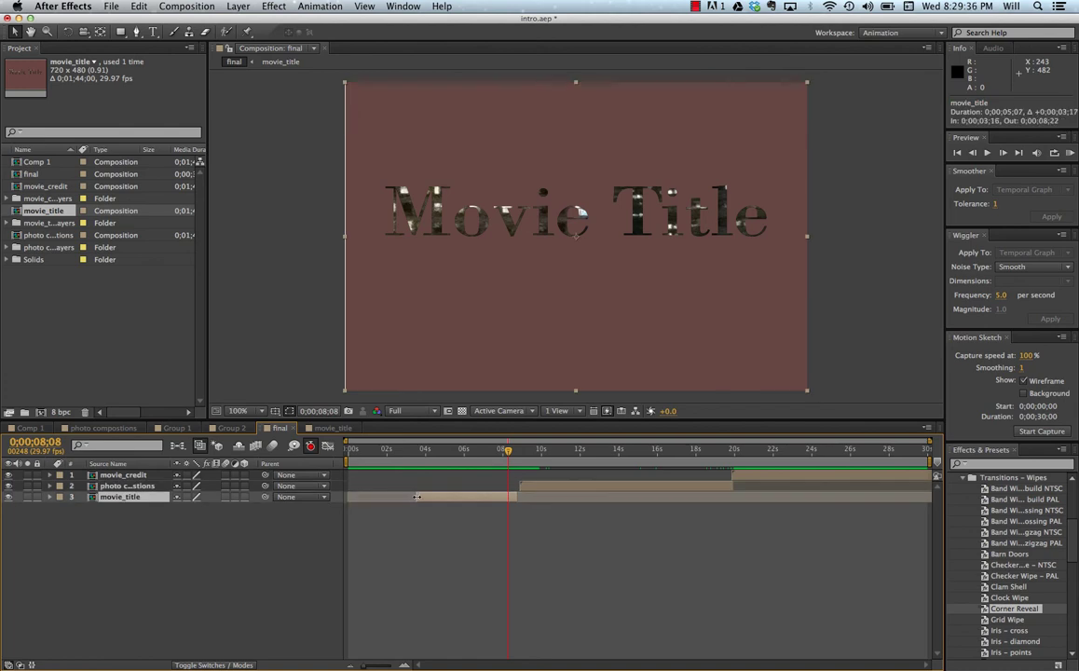
pyautogui.moveTo(420, 496); pyautogui.dragTo(362, 497)
# - Start photo compositions right after the title and extend it to about 19;25
pyautogui.click(543, 489)
pyautogui.moveTo(543, 489); pyautogui.dragTo(440, 489)
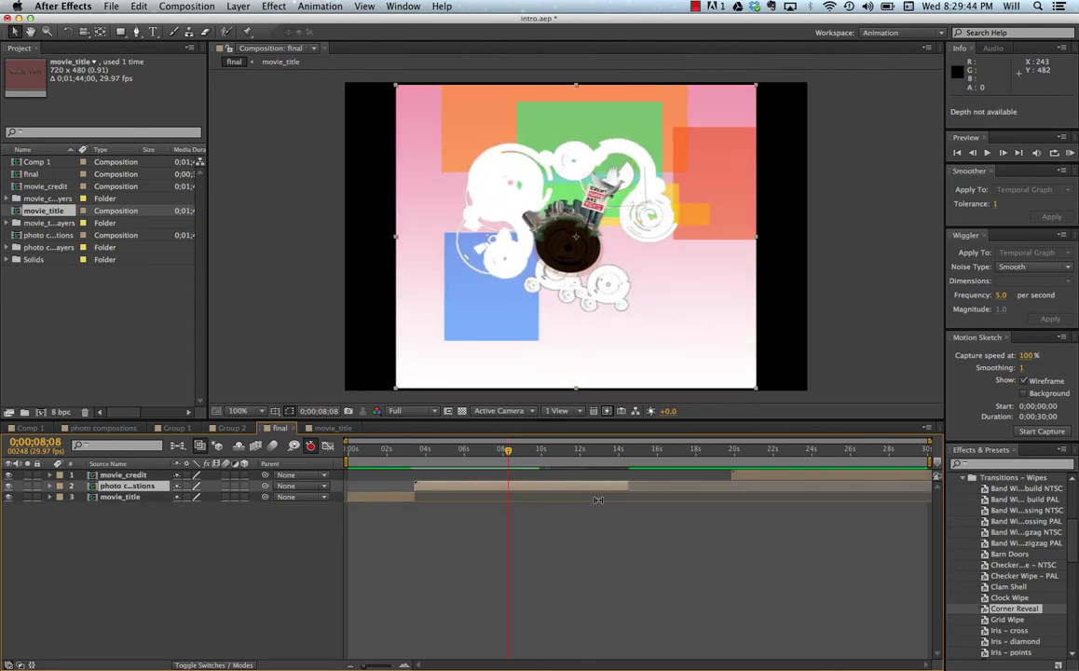
pyautogui.moveTo(623, 489); pyautogui.dragTo(720, 489)
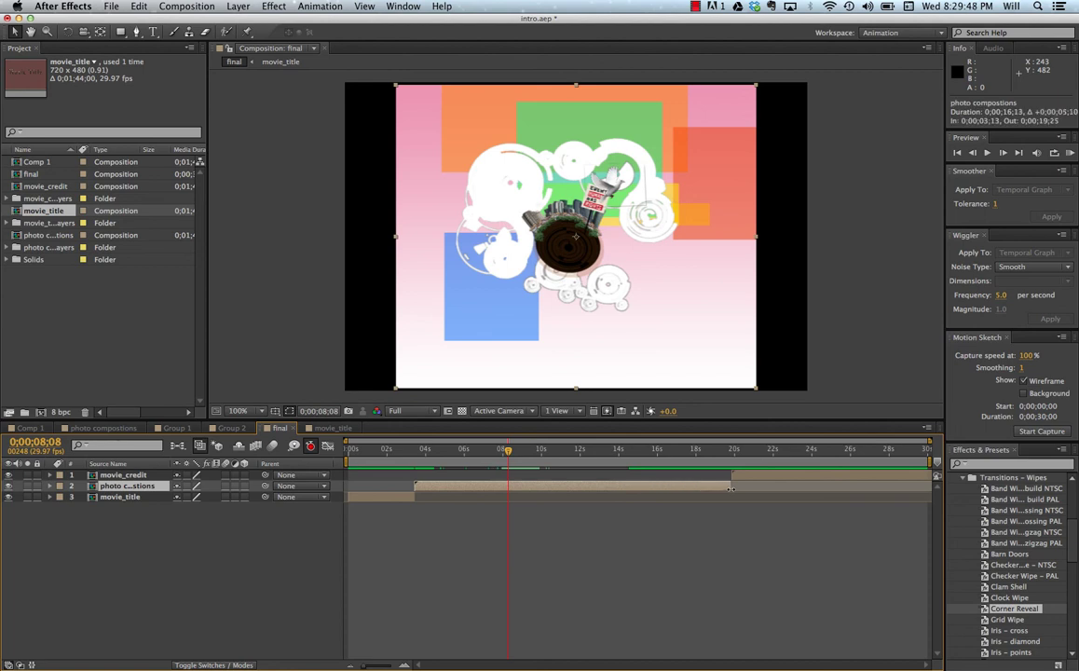
# - Preview the retimed sequence from the beginning
pyautogui.moveTo(474, 451); pyautogui.dragTo(328, 466)
pyautogui.press('space')
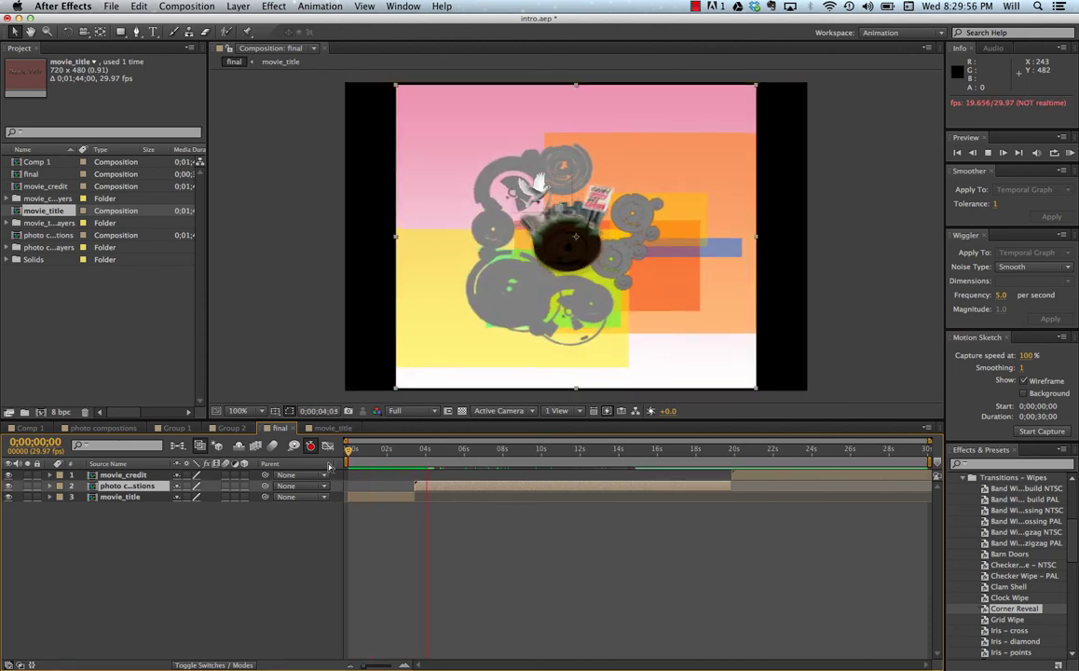
pyautogui.press('space')
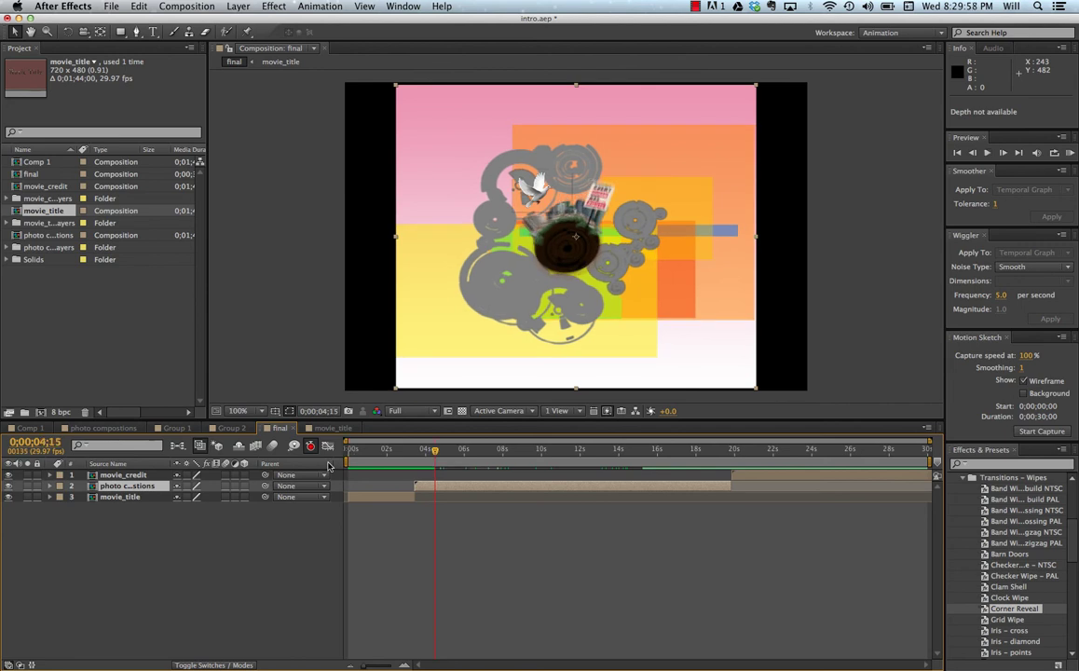